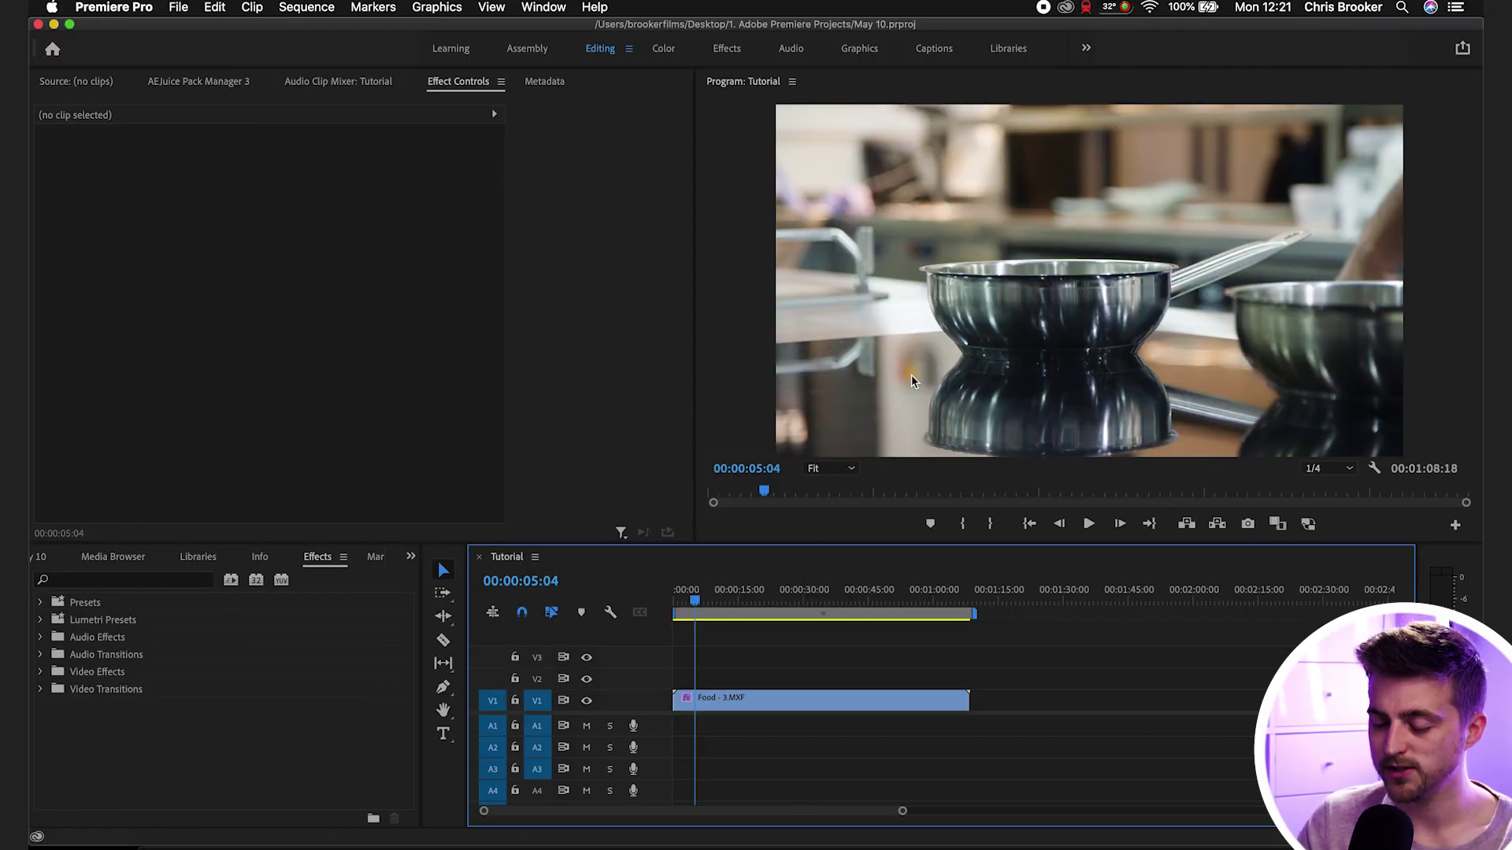
Preview the Tutorial clip, then set its frame size to 1080 × 1920 and discard previews.
key("space")
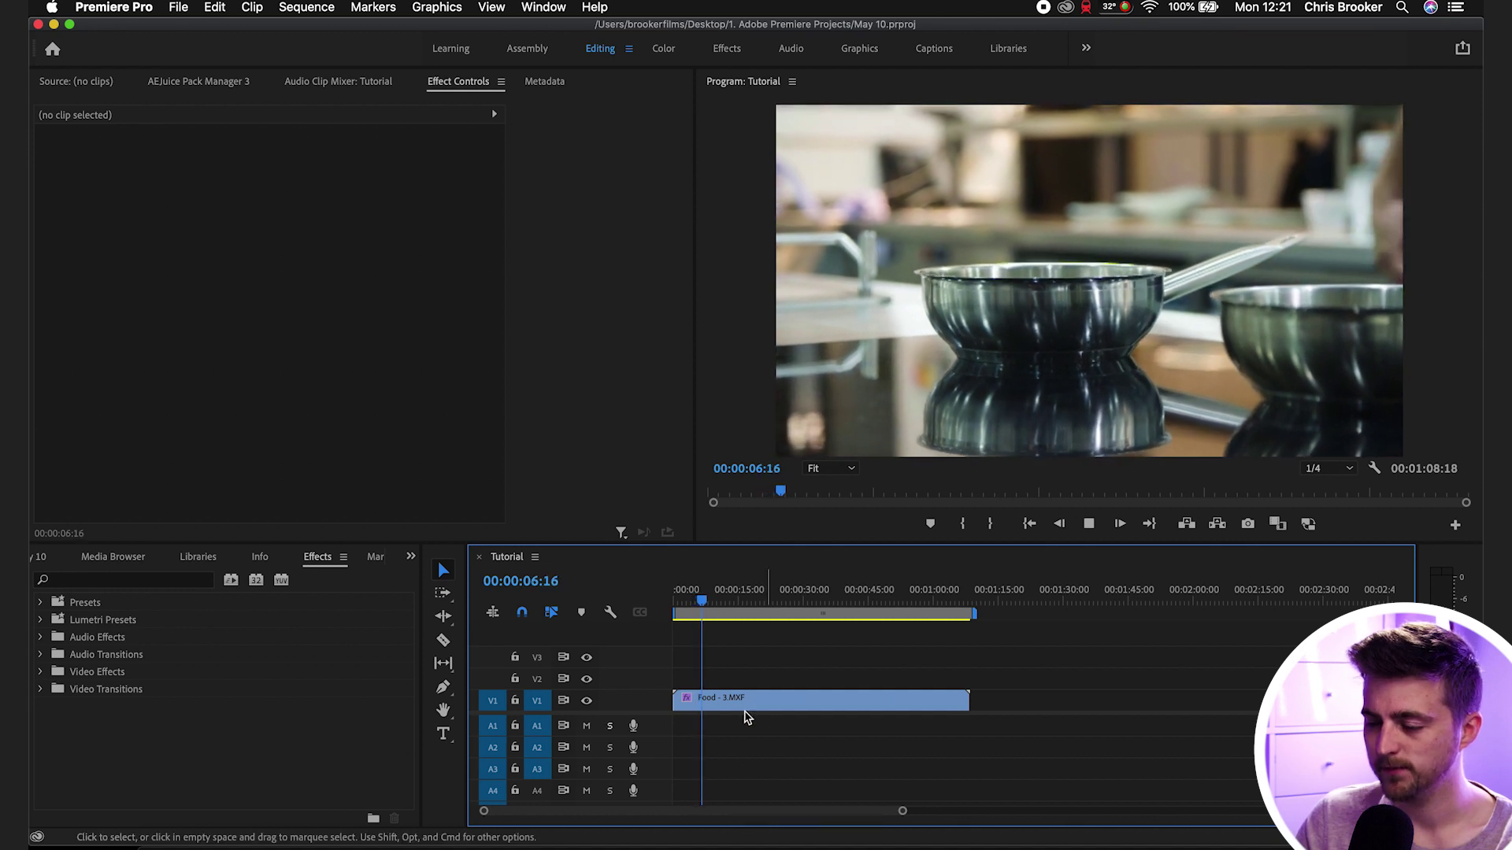
key("space")
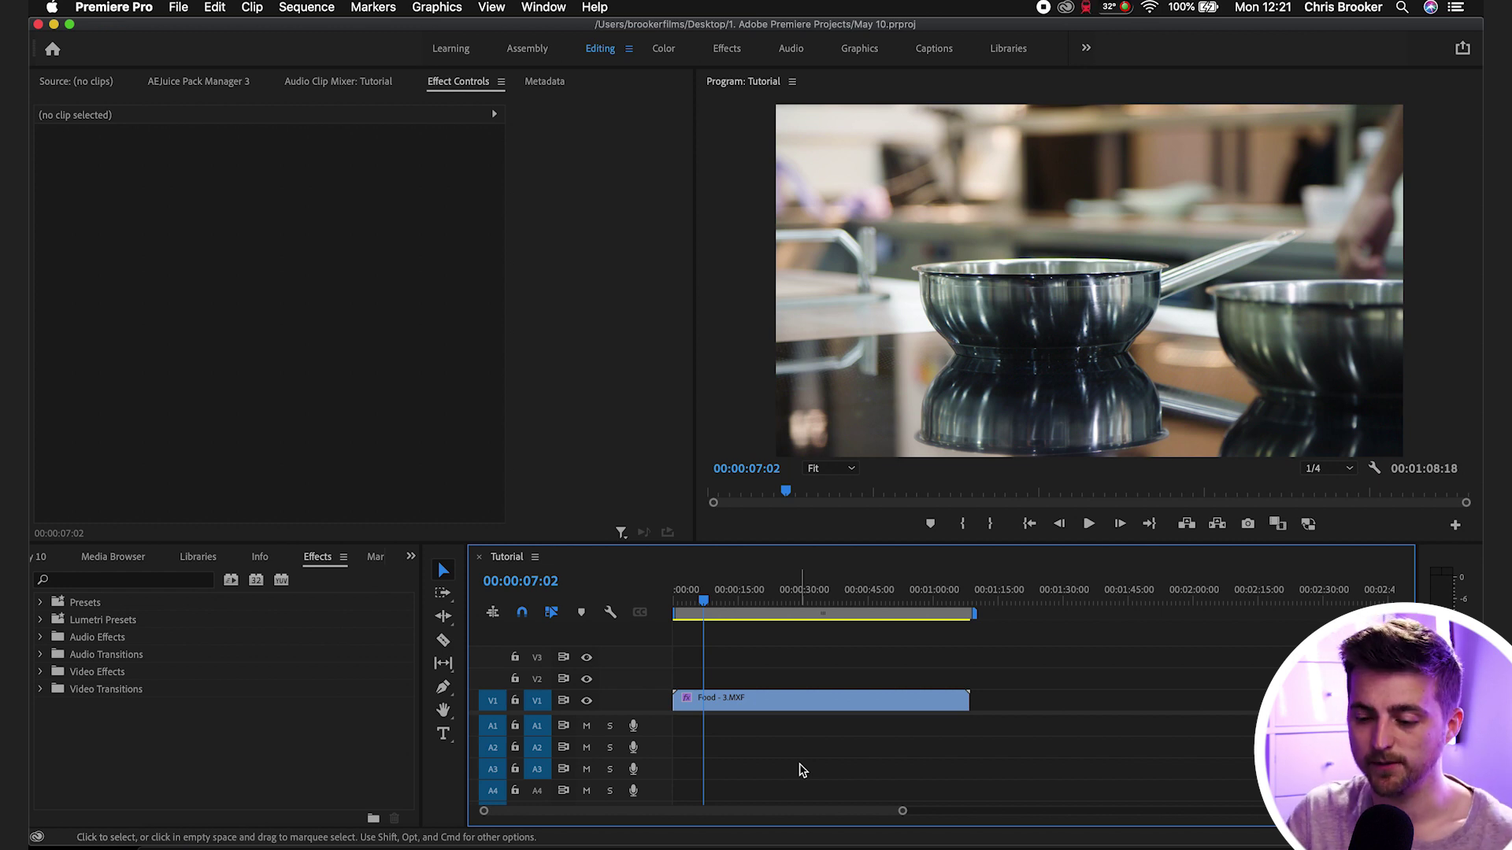
left_click(319, 13)
left_click(316, 29)
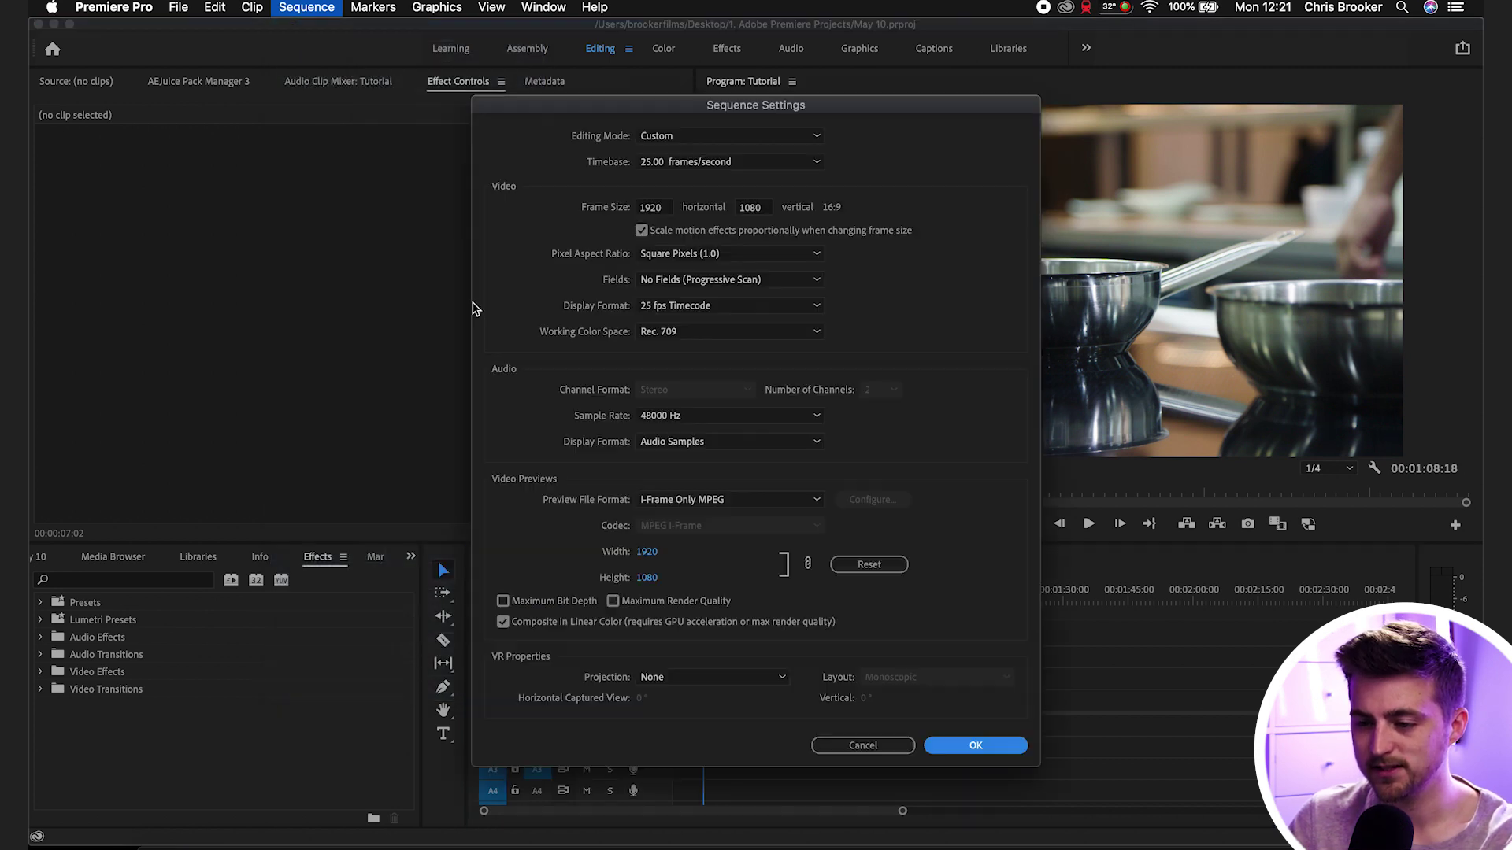
left_click(661, 209)
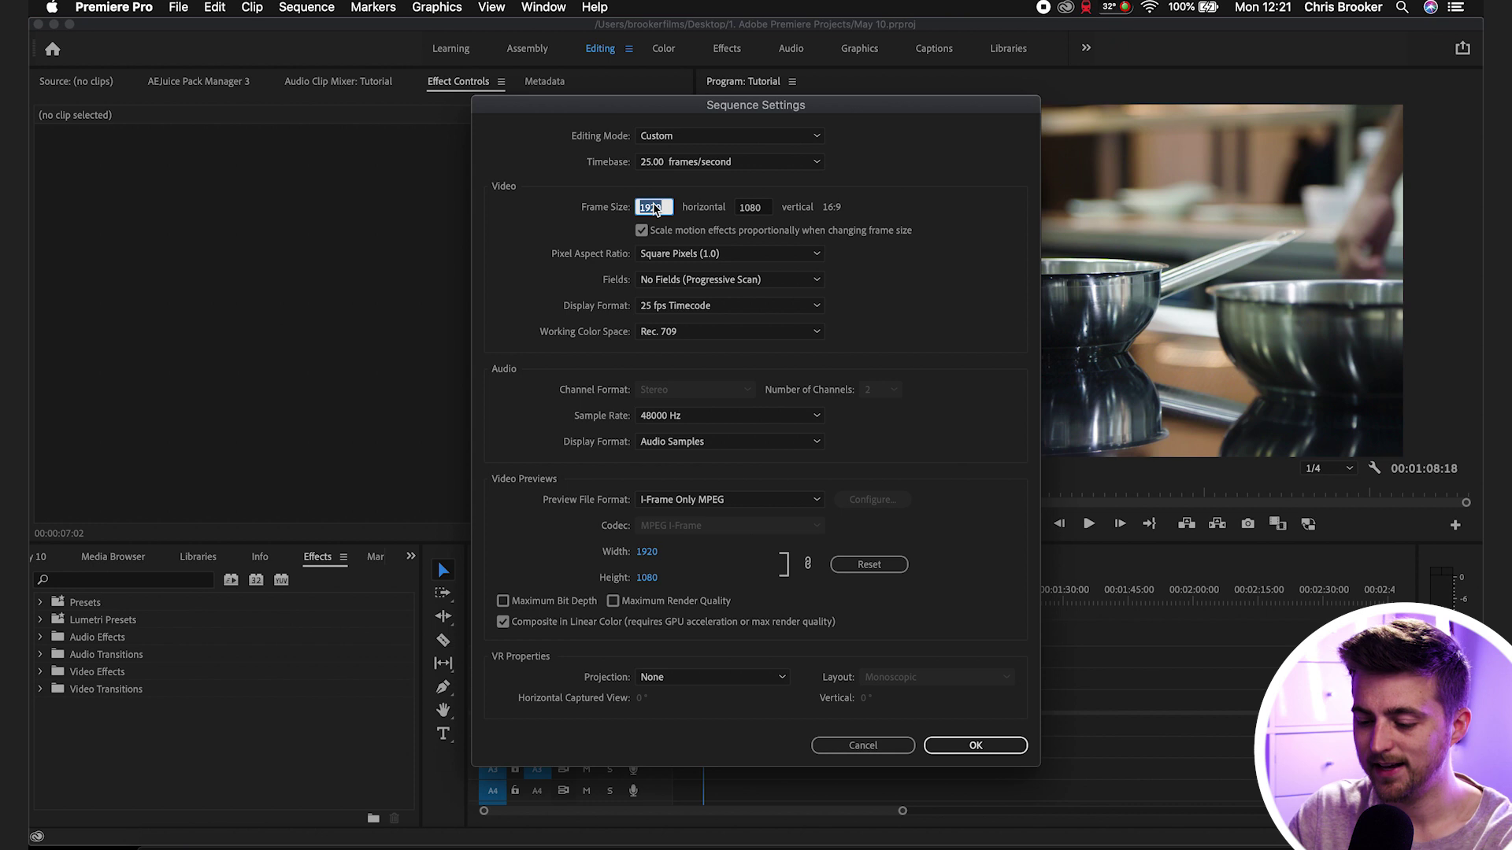
type("1080")
key("Tab")
type("19")
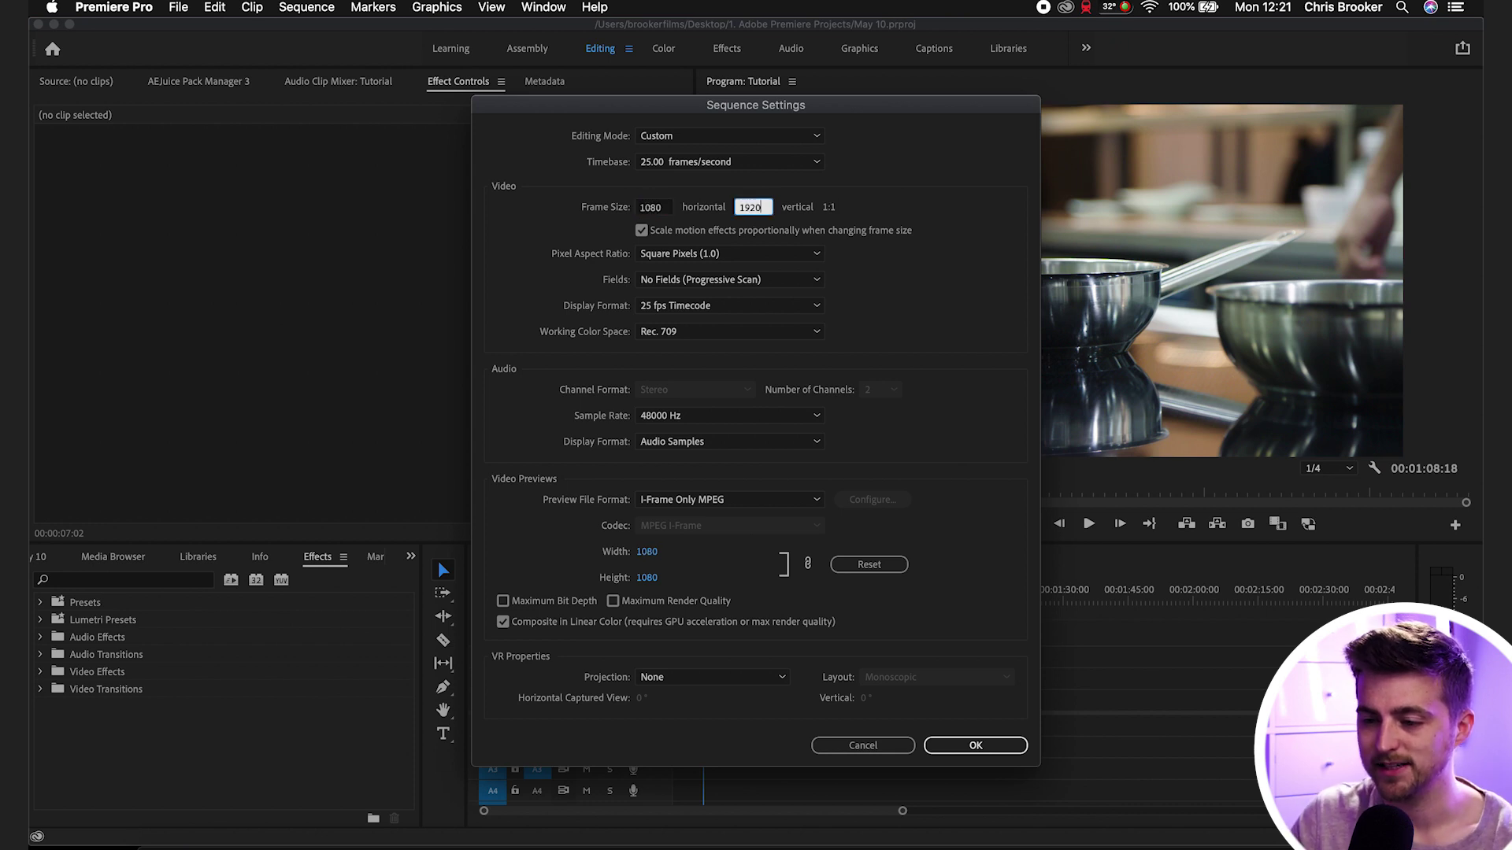
type("20")
left_click(860, 201)
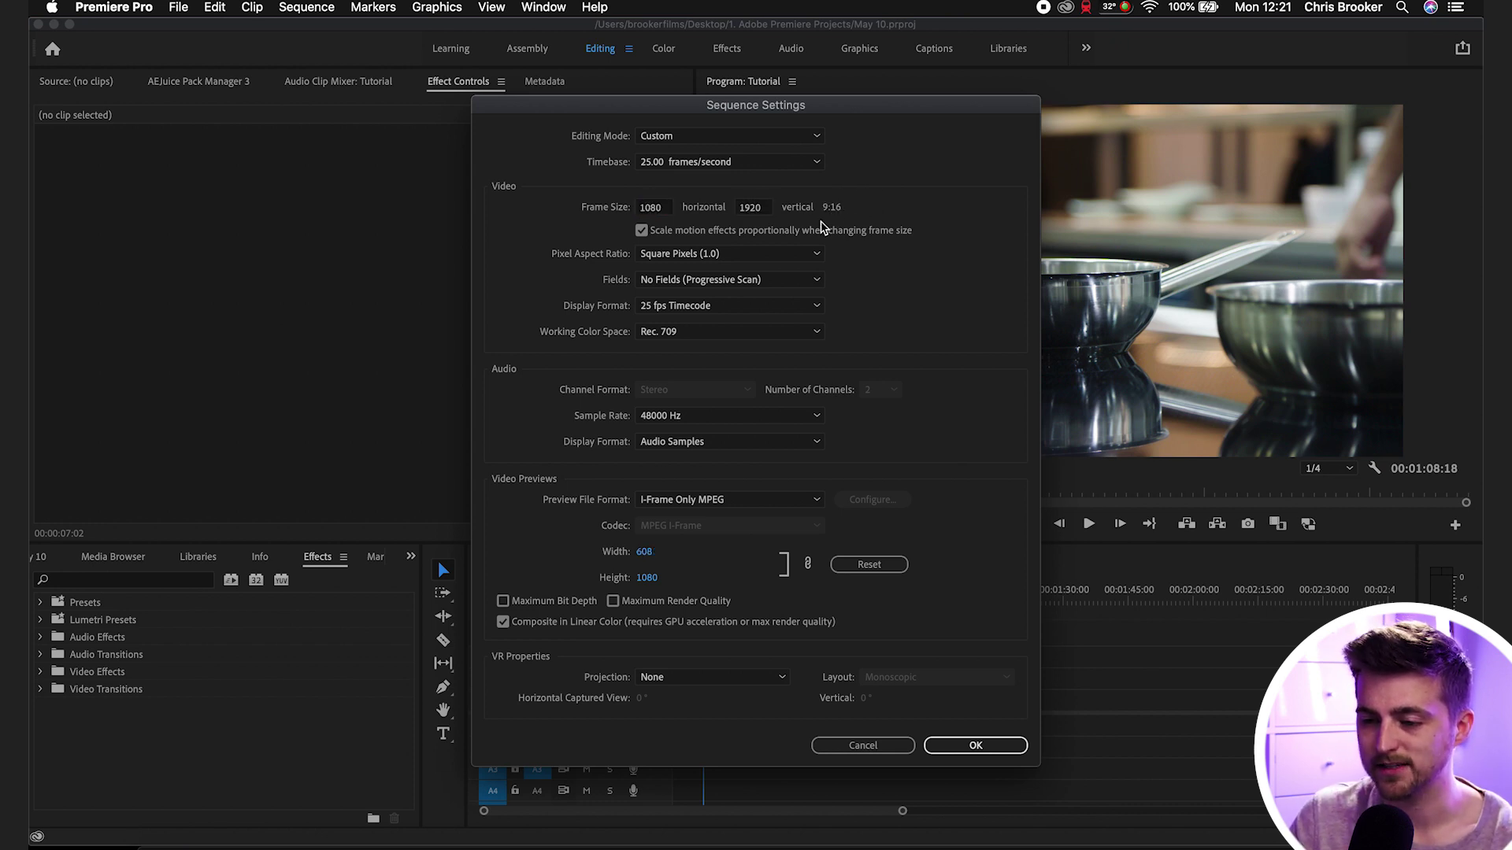
key("Return")
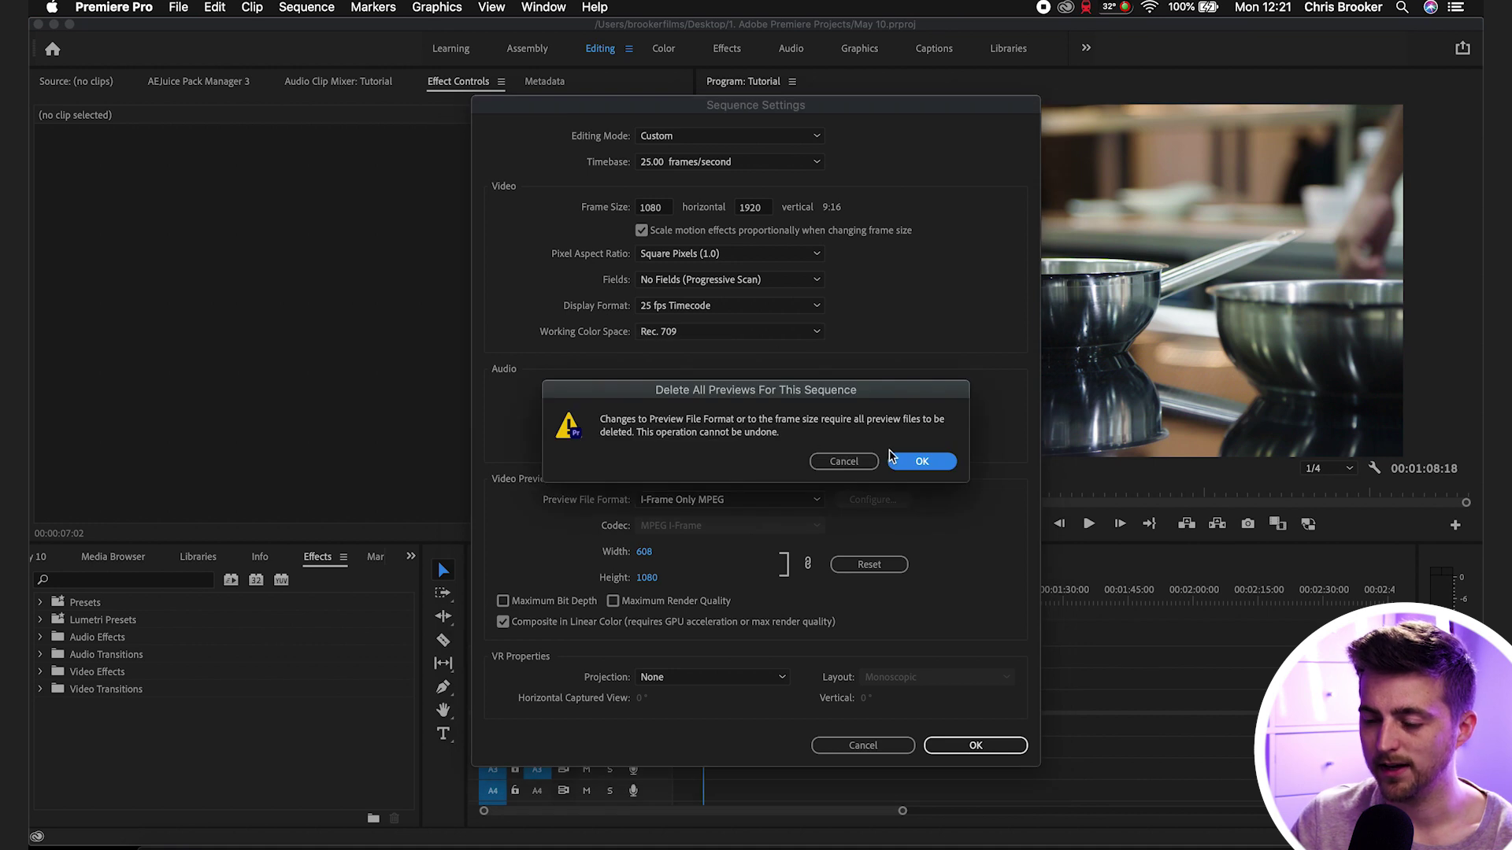
left_click(913, 462)
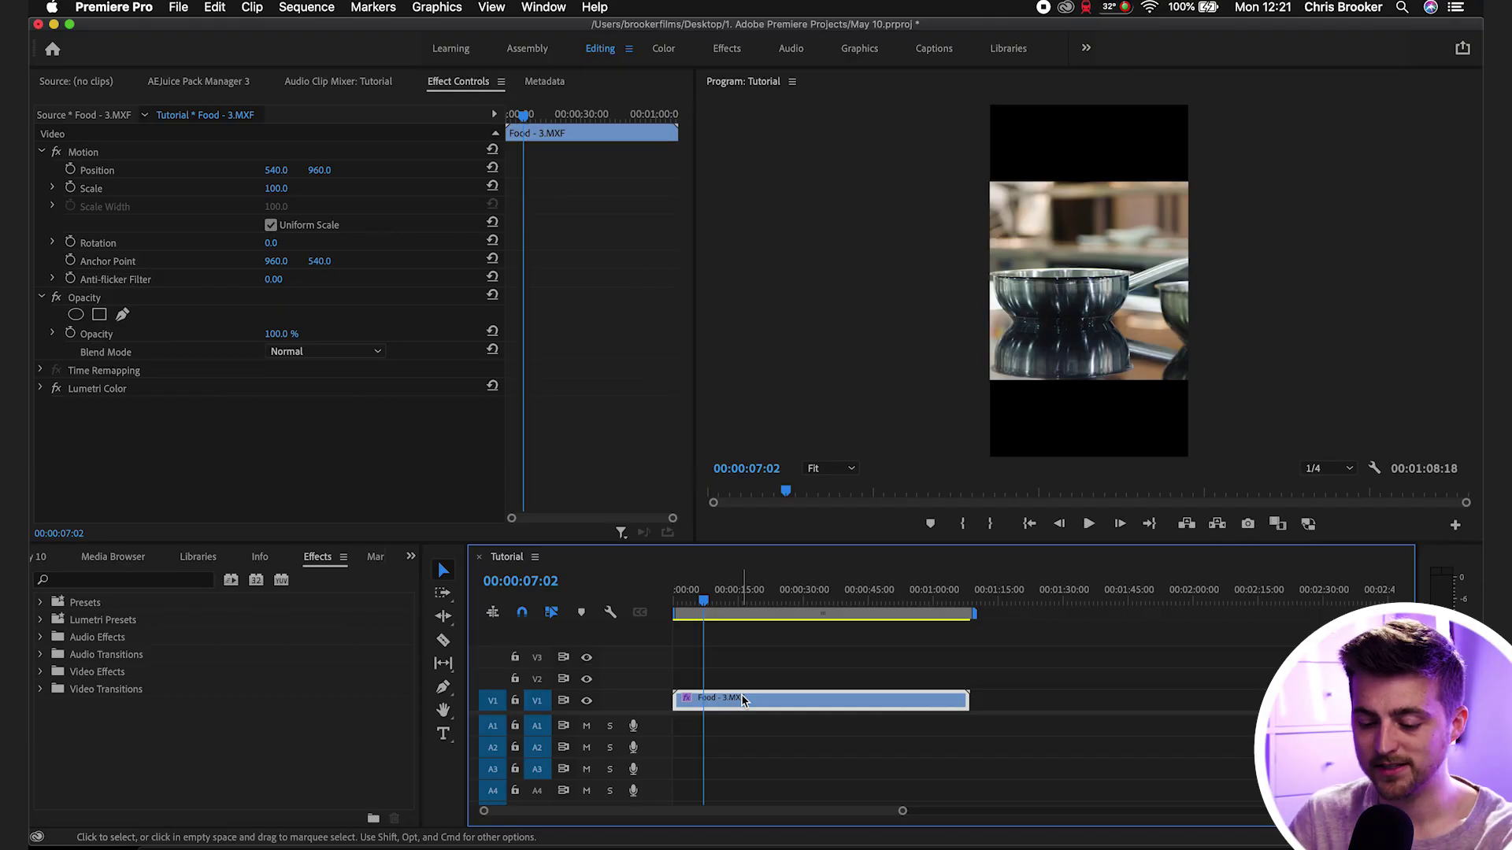
Undo the frame-size change and start a new sequence with a 25.00 frames/second timebase.
key("super+z")
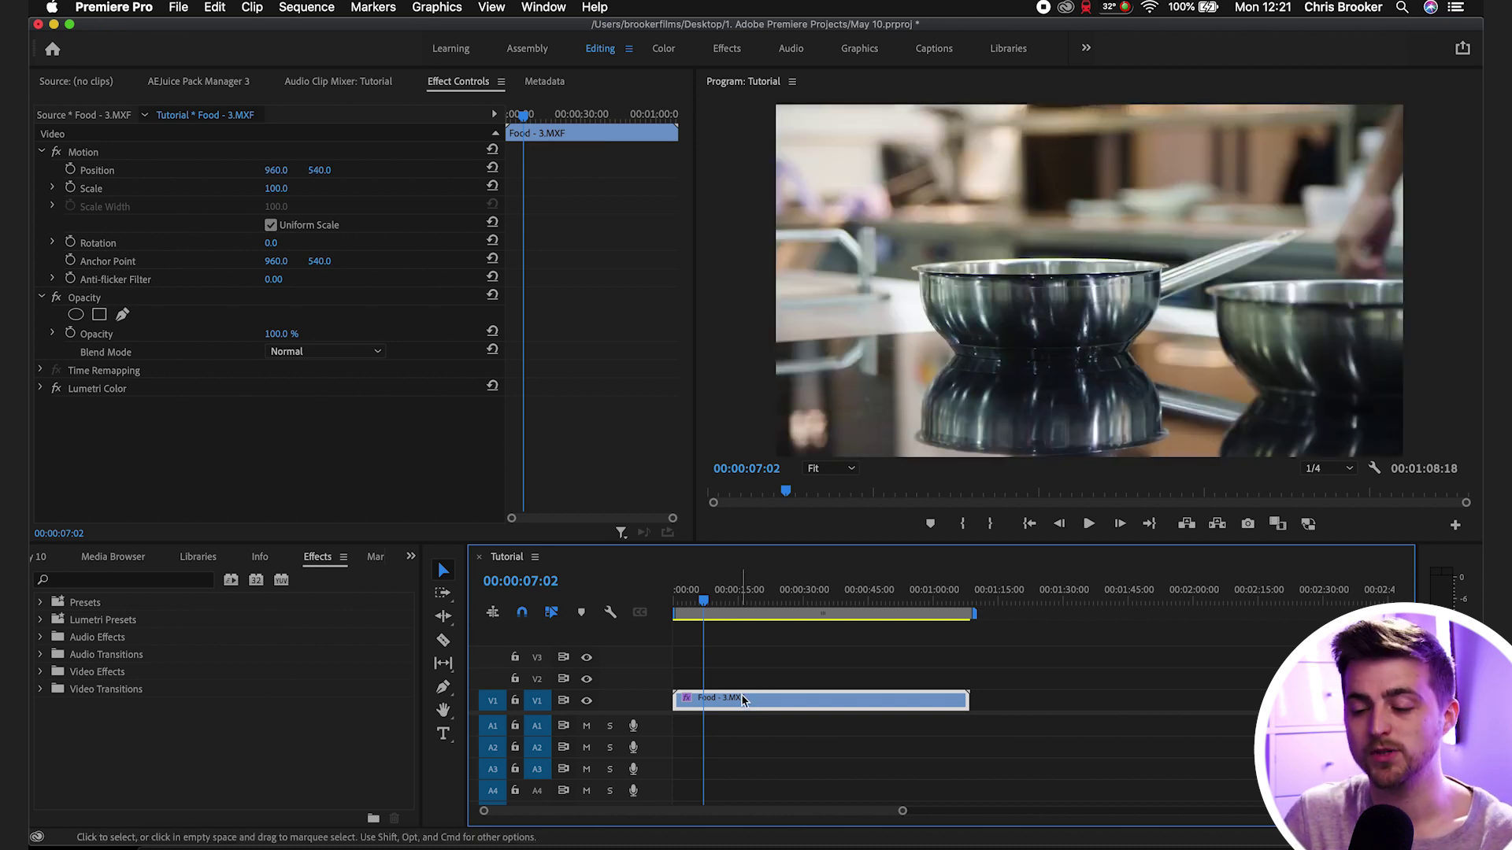
left_click(176, 8)
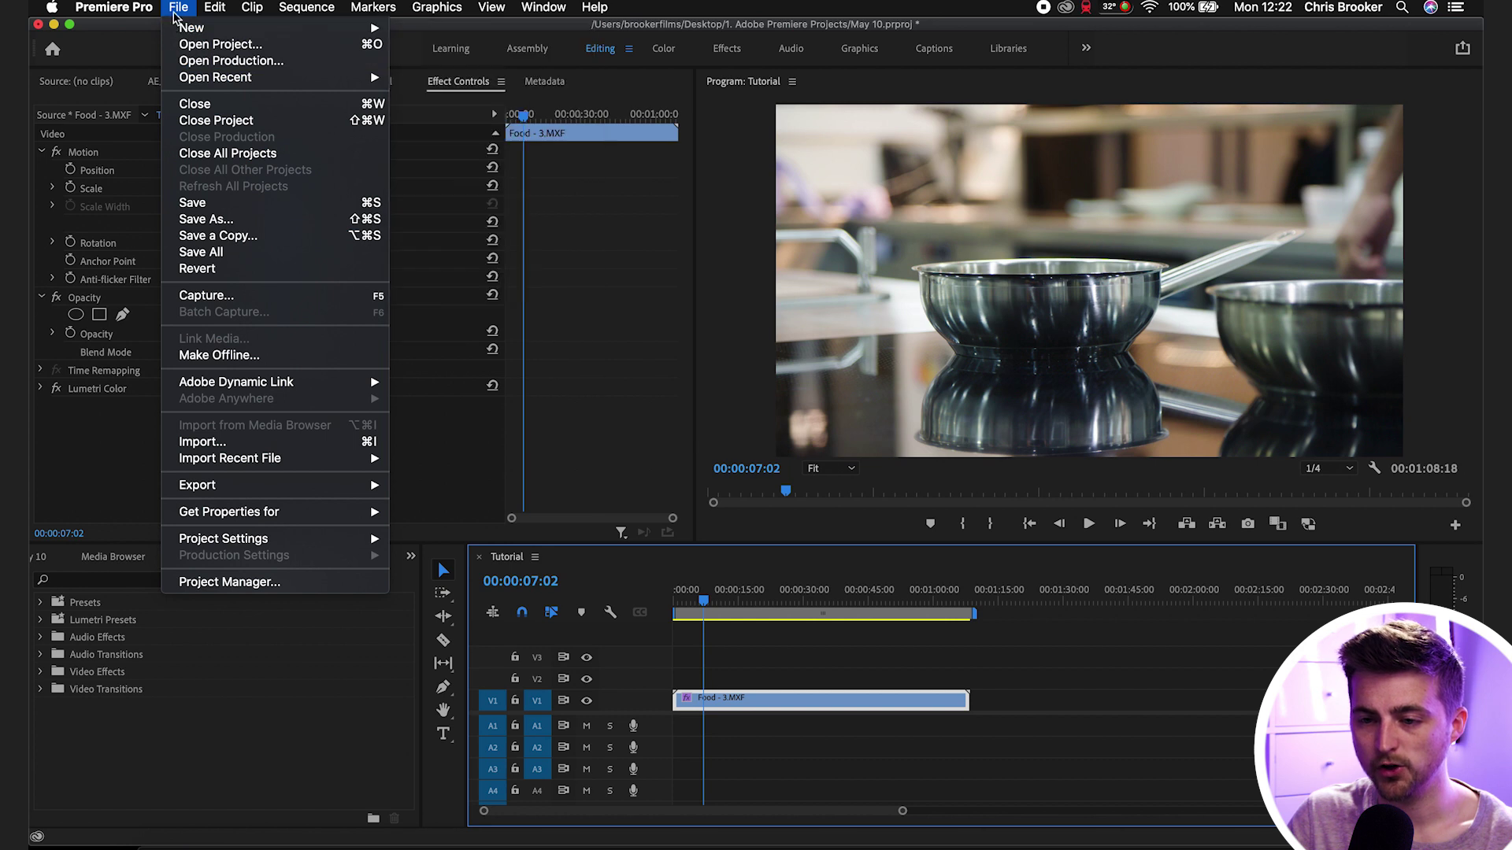
mouse_move(350, 30)
left_click(504, 64)
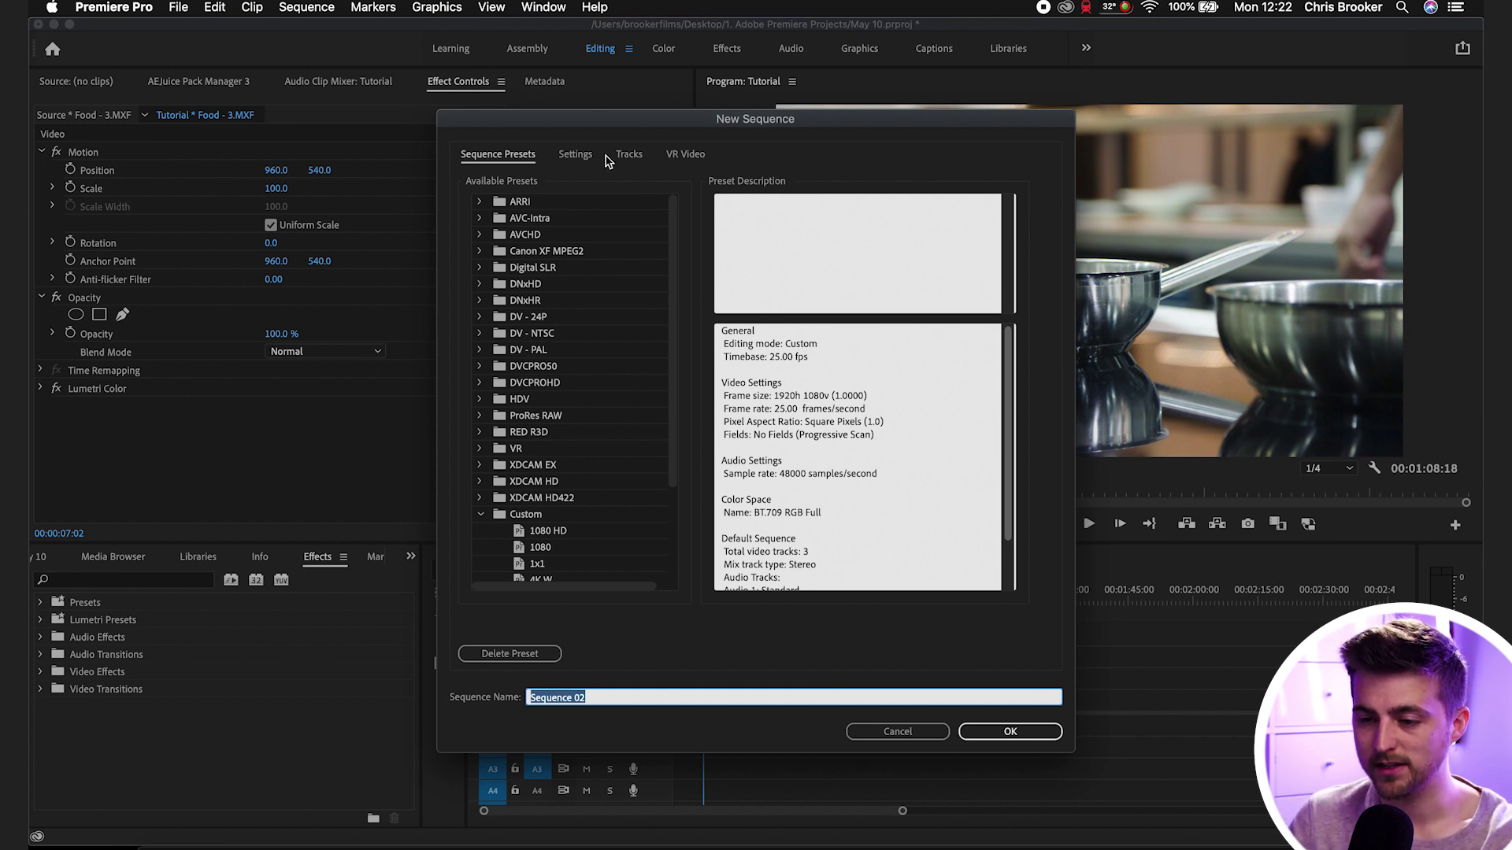
left_click(576, 157)
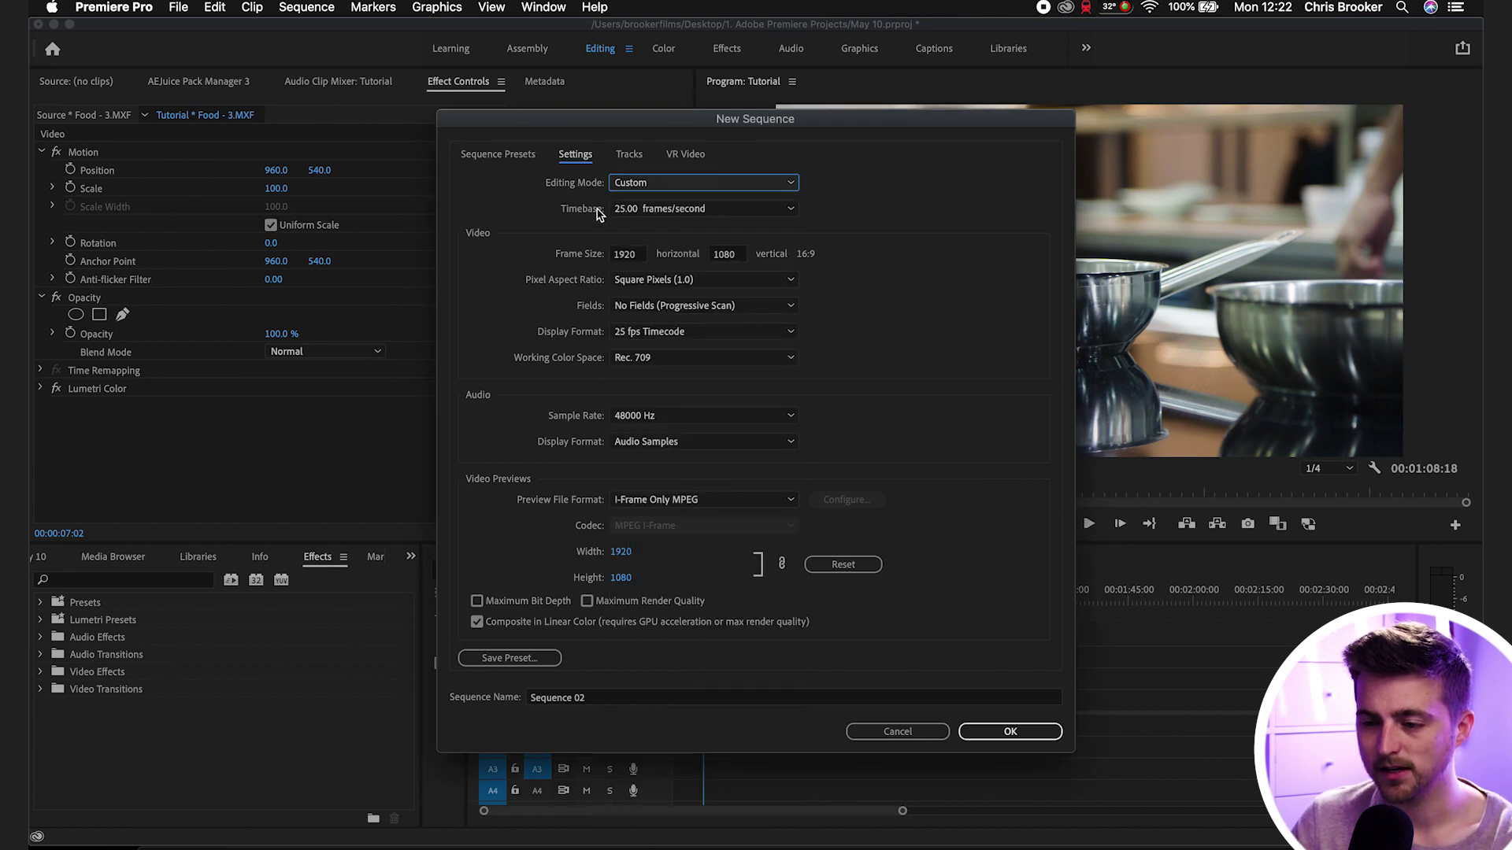
left_click(622, 209)
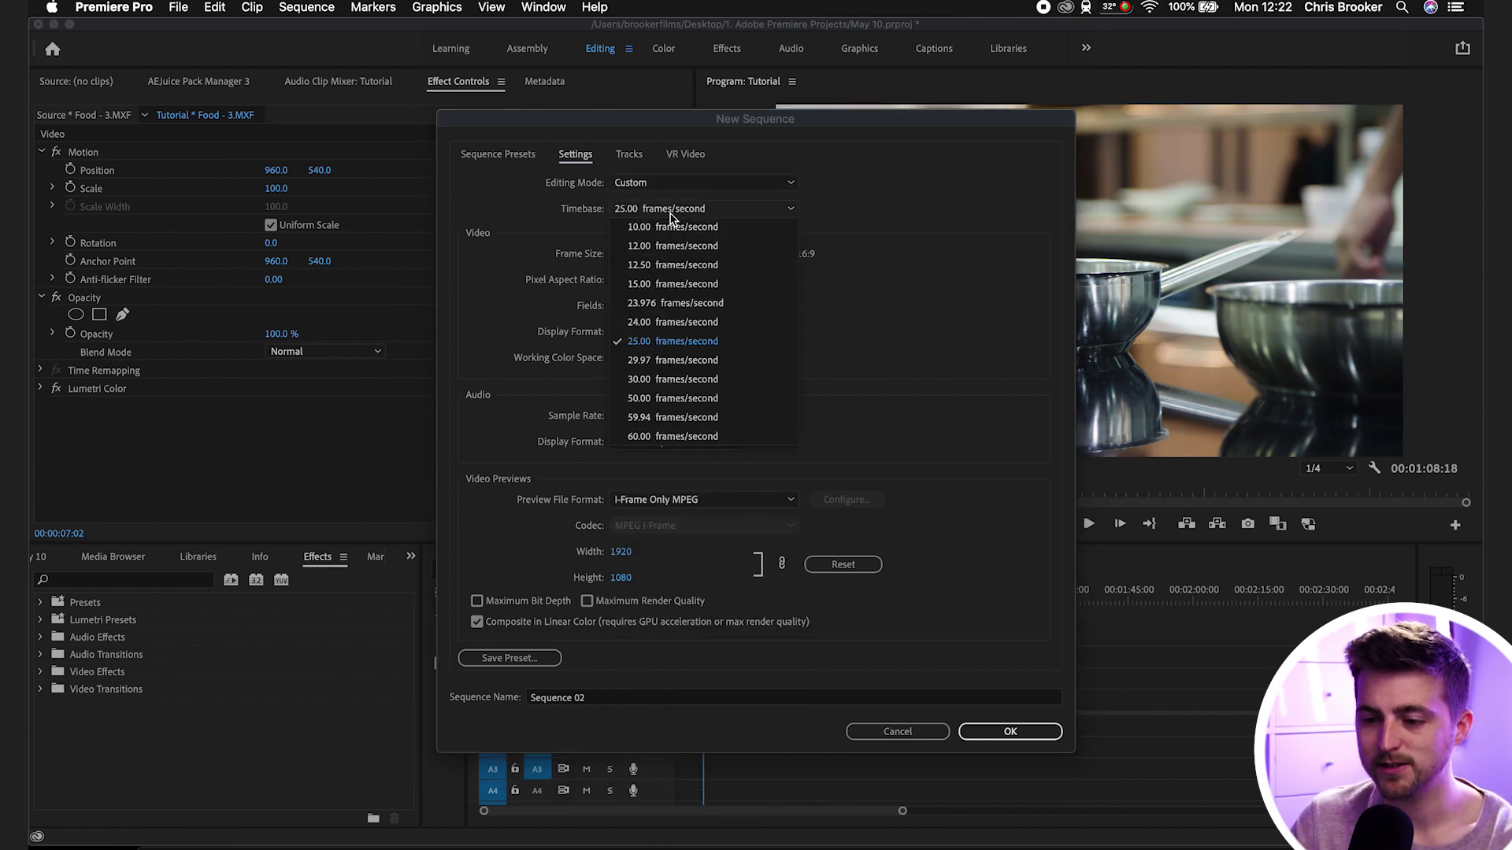
left_click(662, 343)
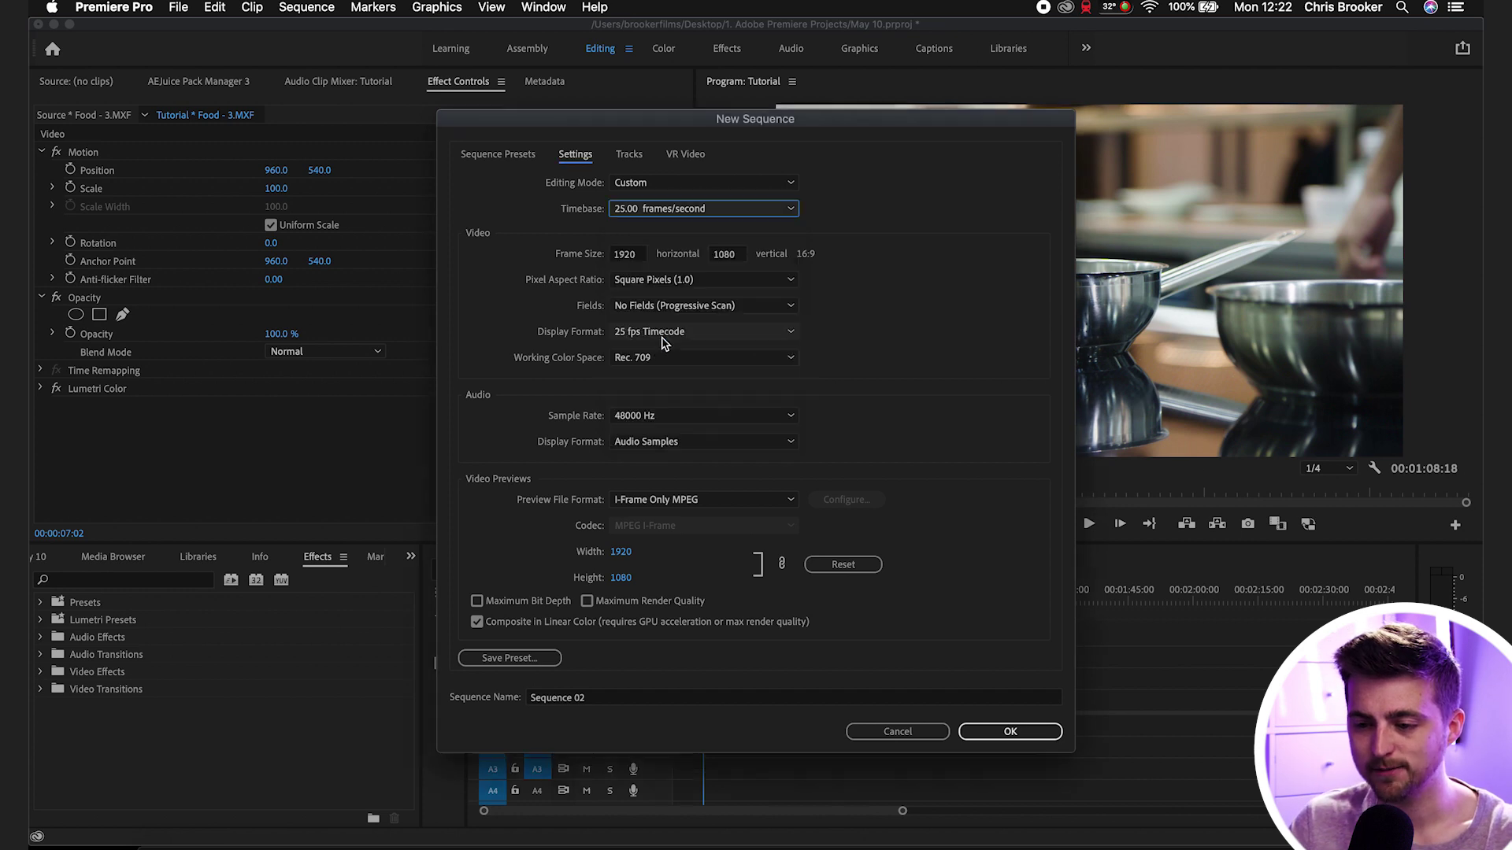
Give the new sequence a 1080 × 1920 frame with 25 fps Timecode and create it as Sequence 02.
left_click(626, 254)
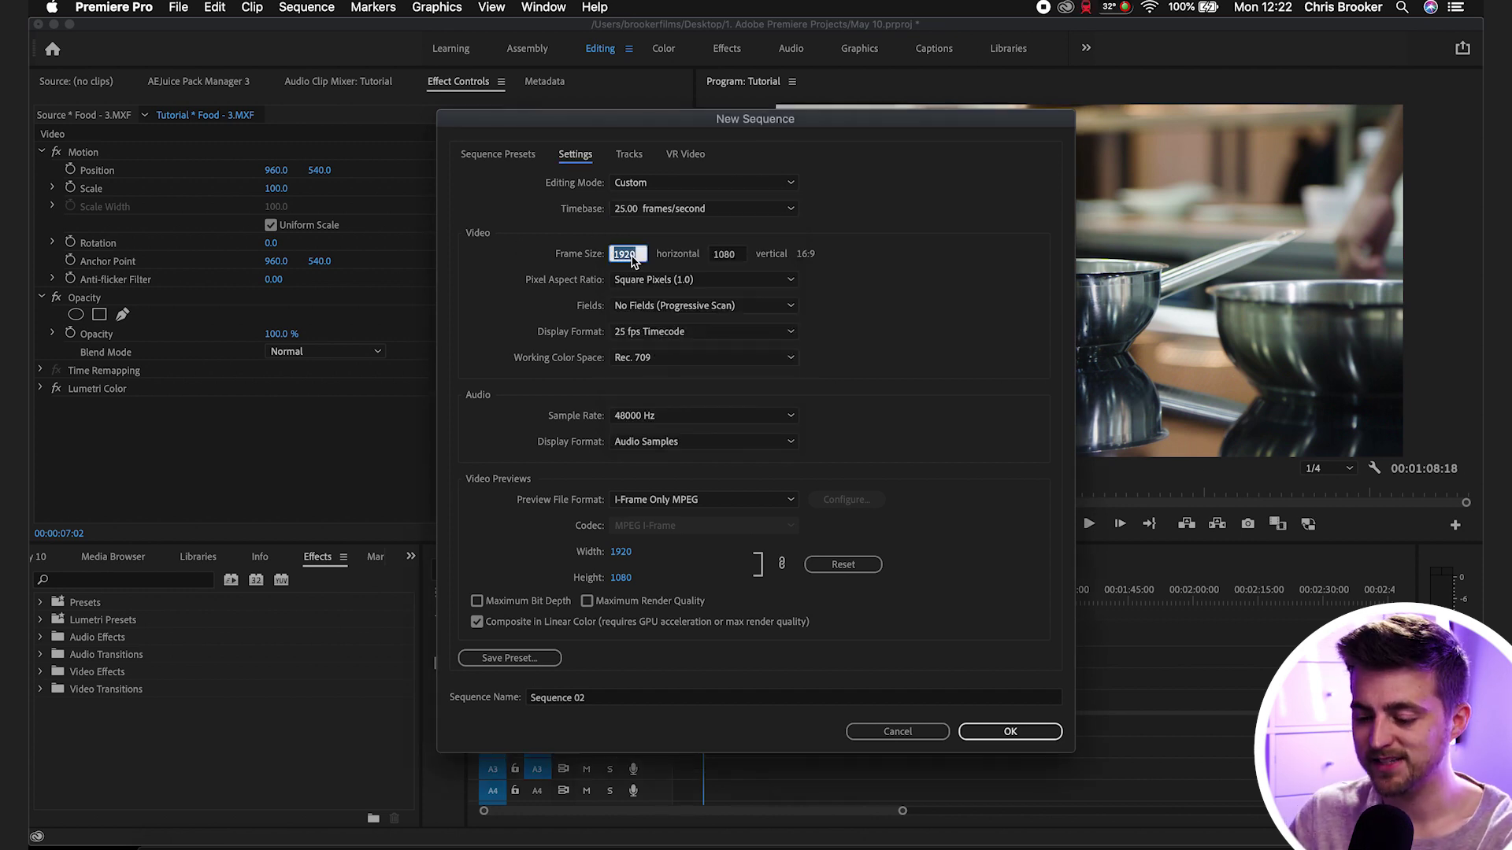
type("1080")
key("Tab")
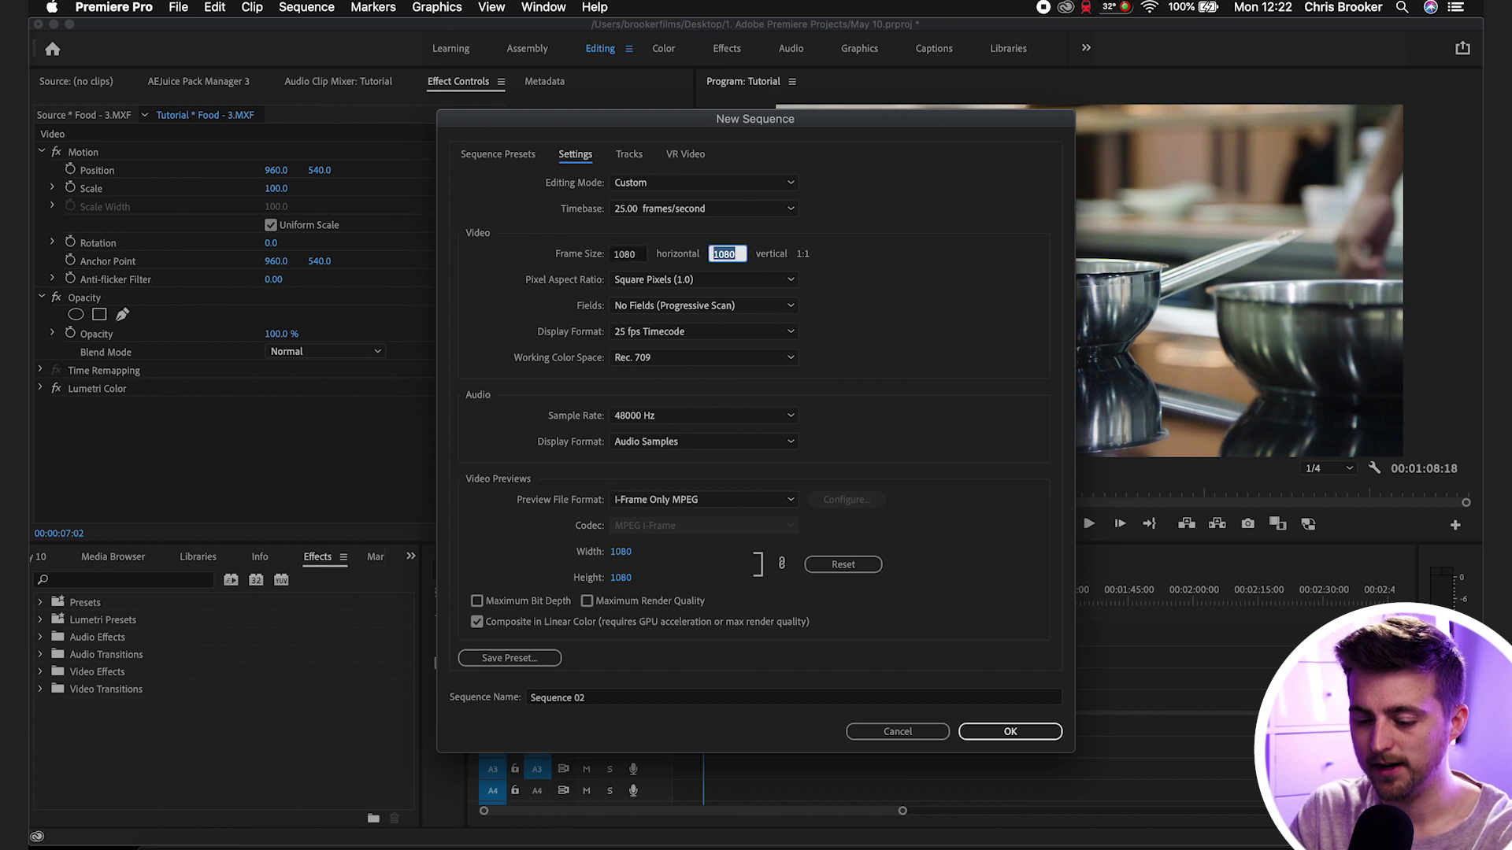
type("1920")
left_click(837, 233)
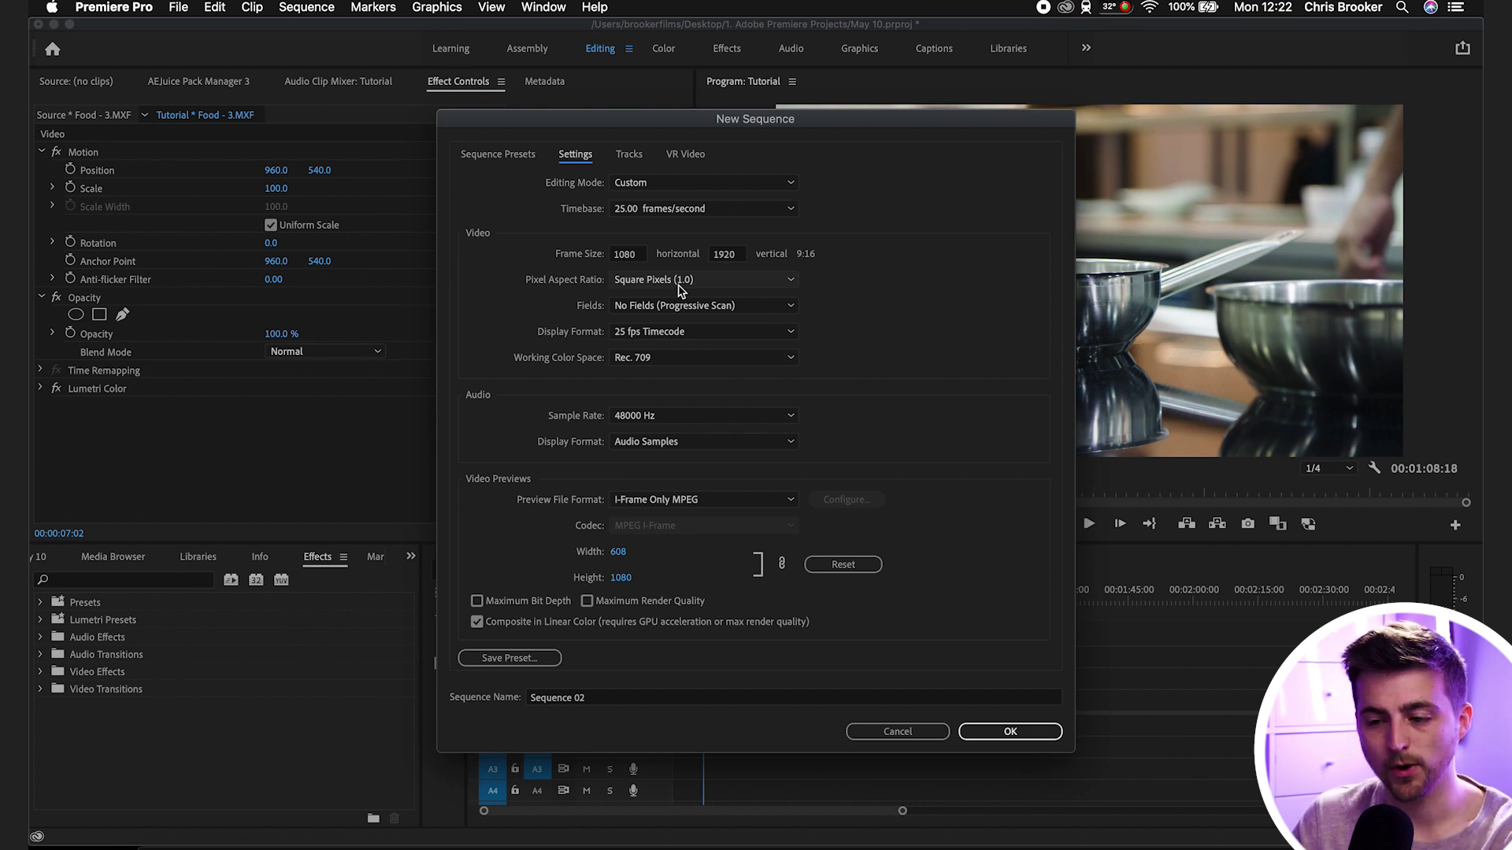
left_click(648, 334)
left_click(646, 333)
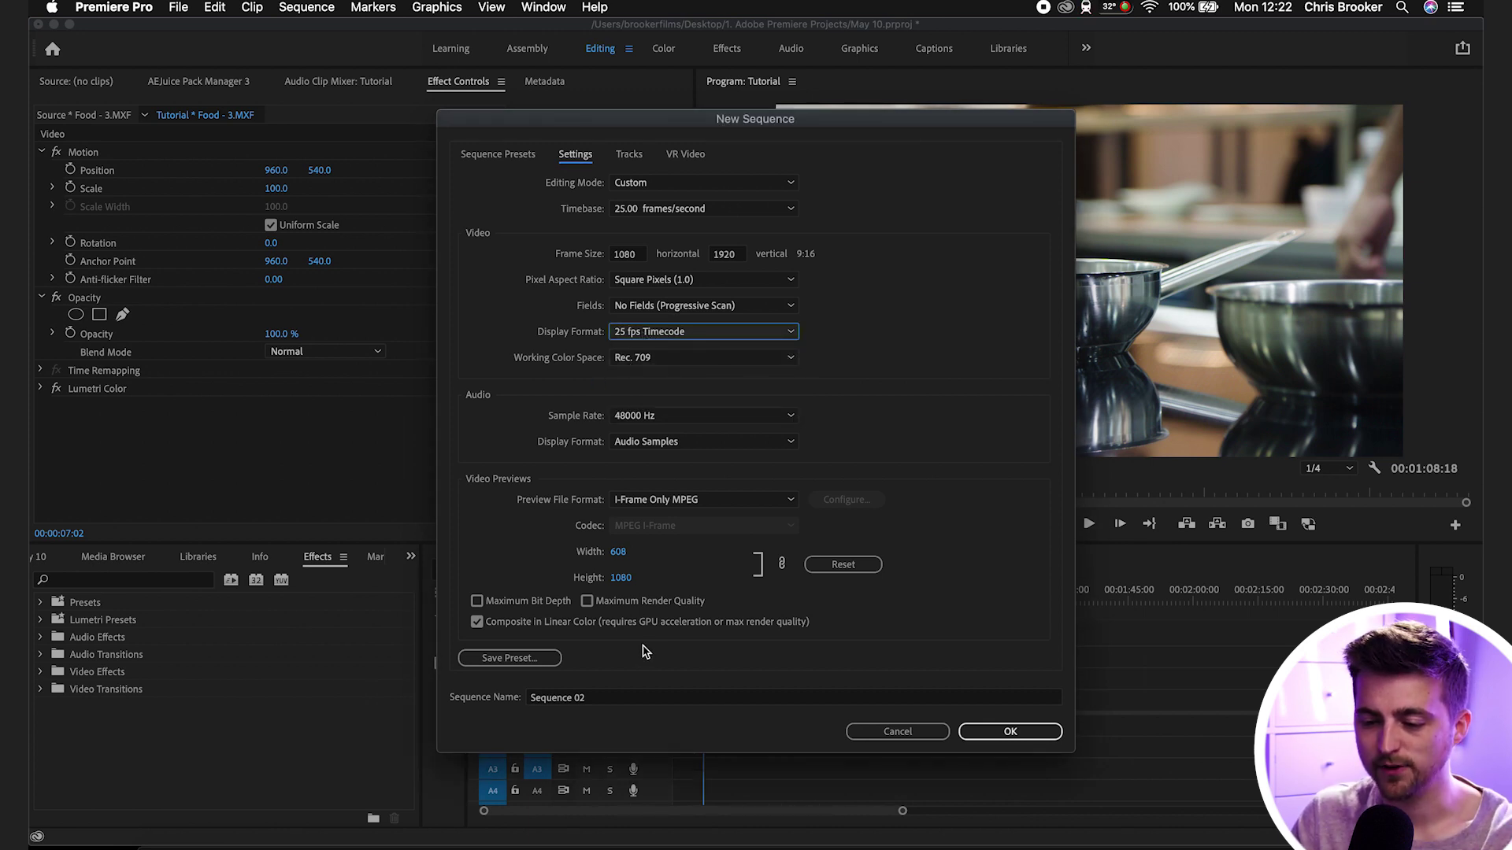
left_click(600, 700)
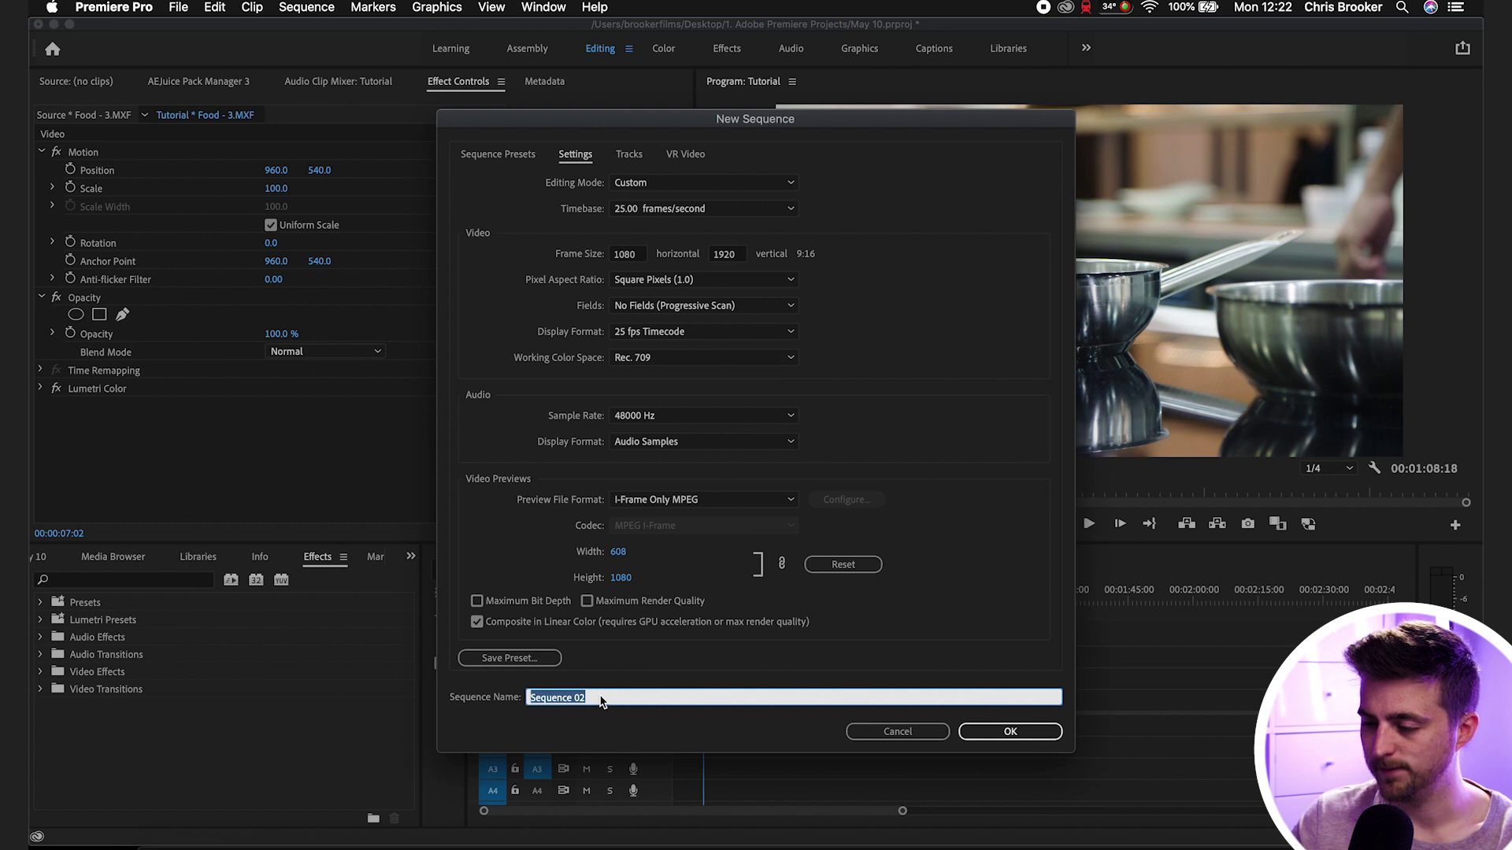
key("Return")
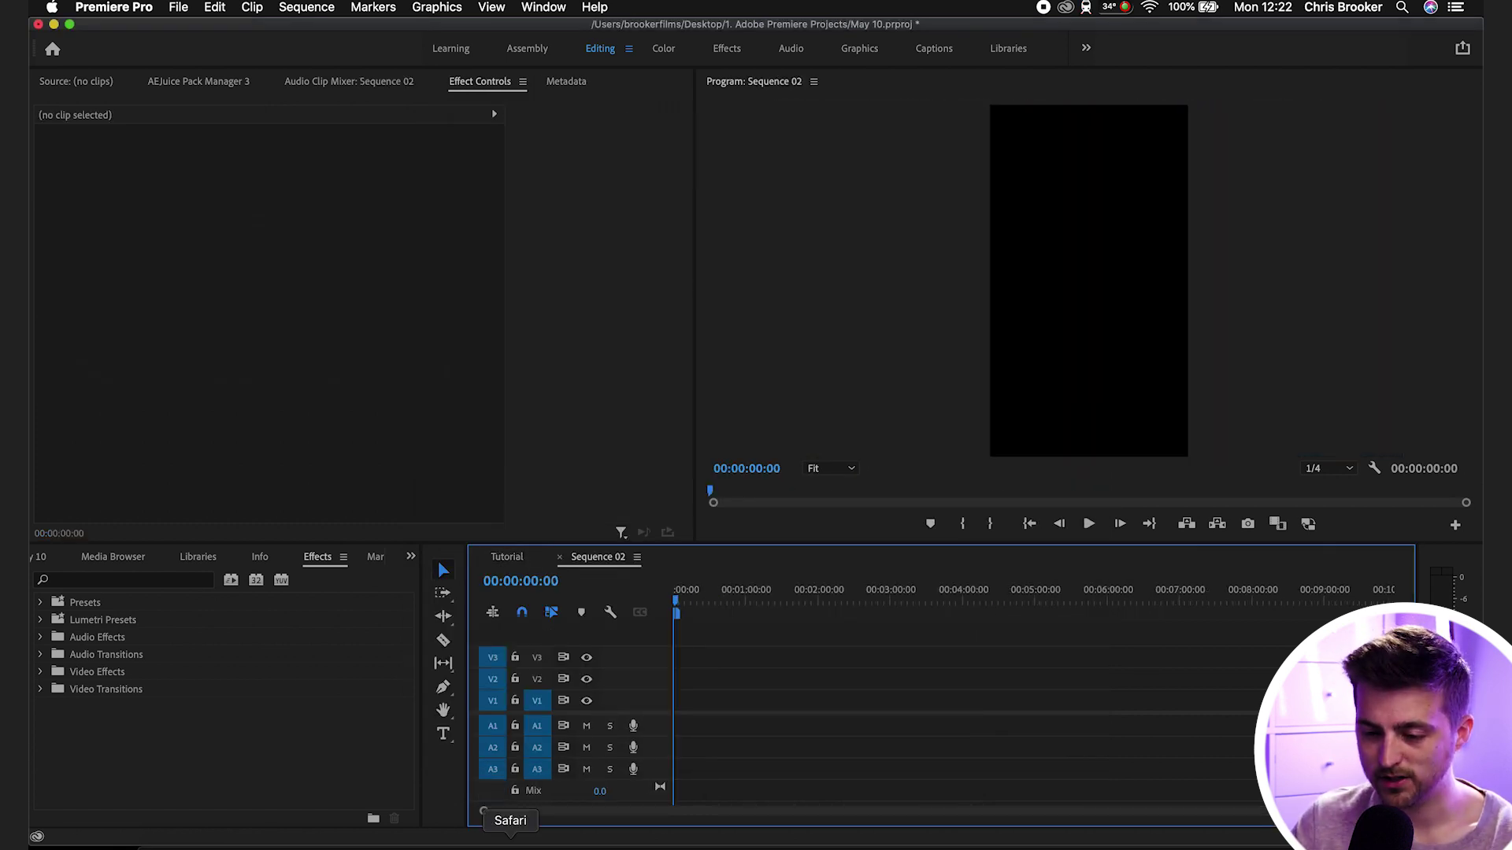
In Sequence 02, drag the Tutorial sequence from the Project panel onto track V1.
left_click(508, 558)
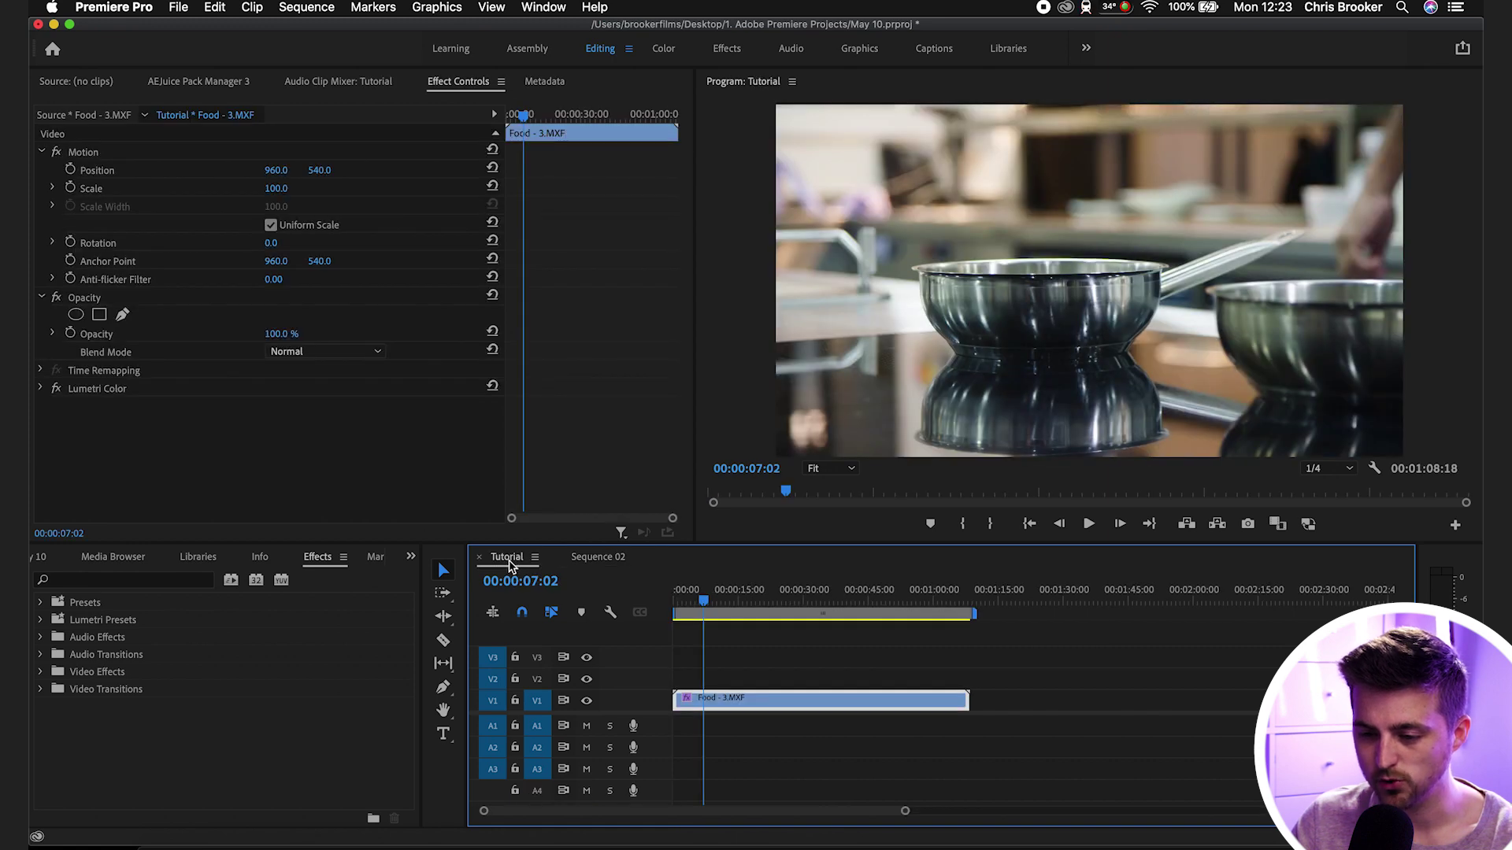
left_click(584, 559)
left_click(410, 557)
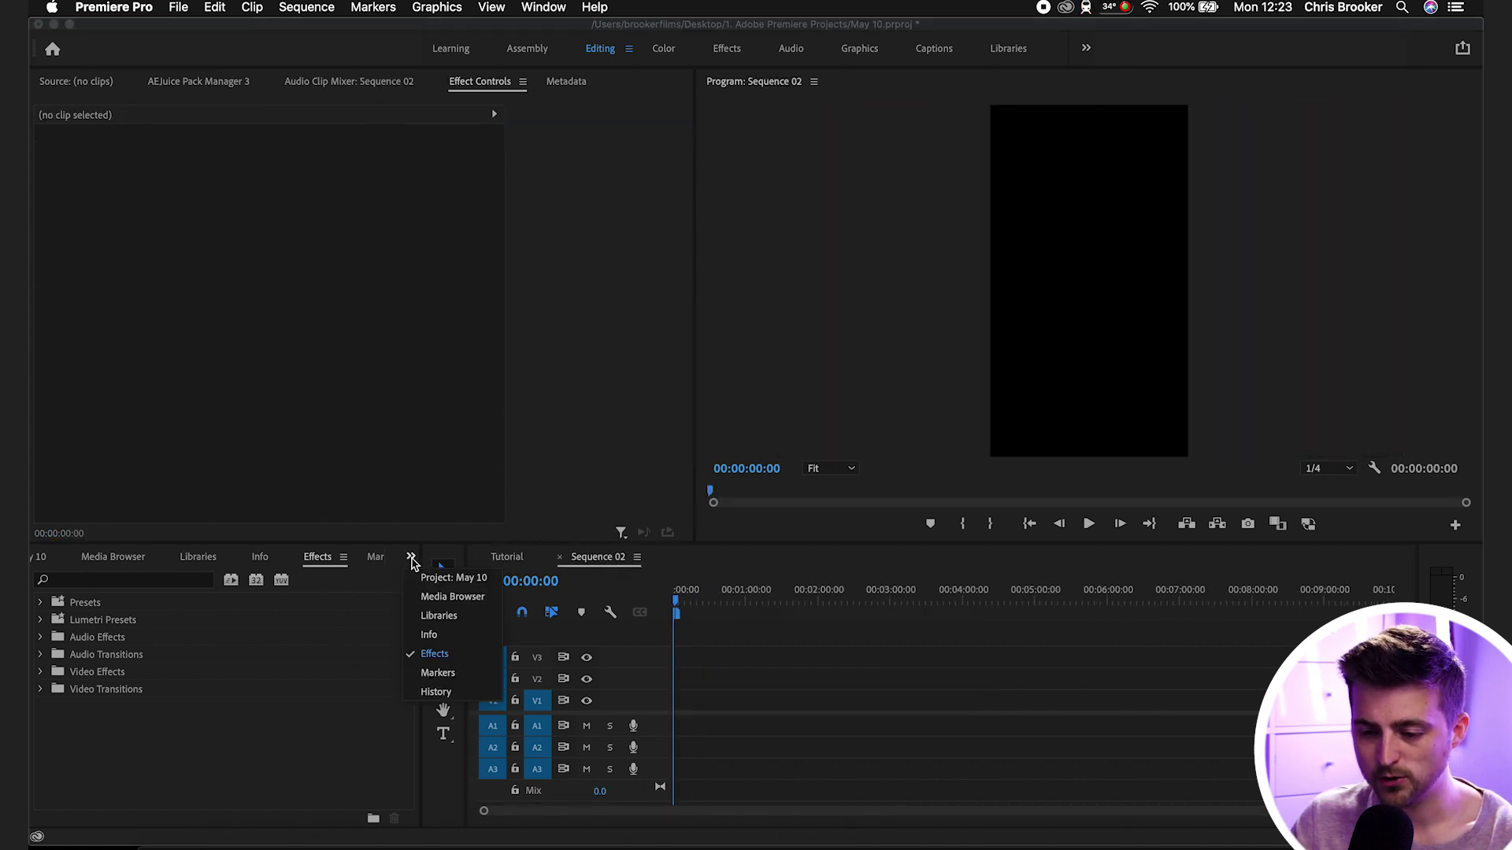
left_click(431, 581)
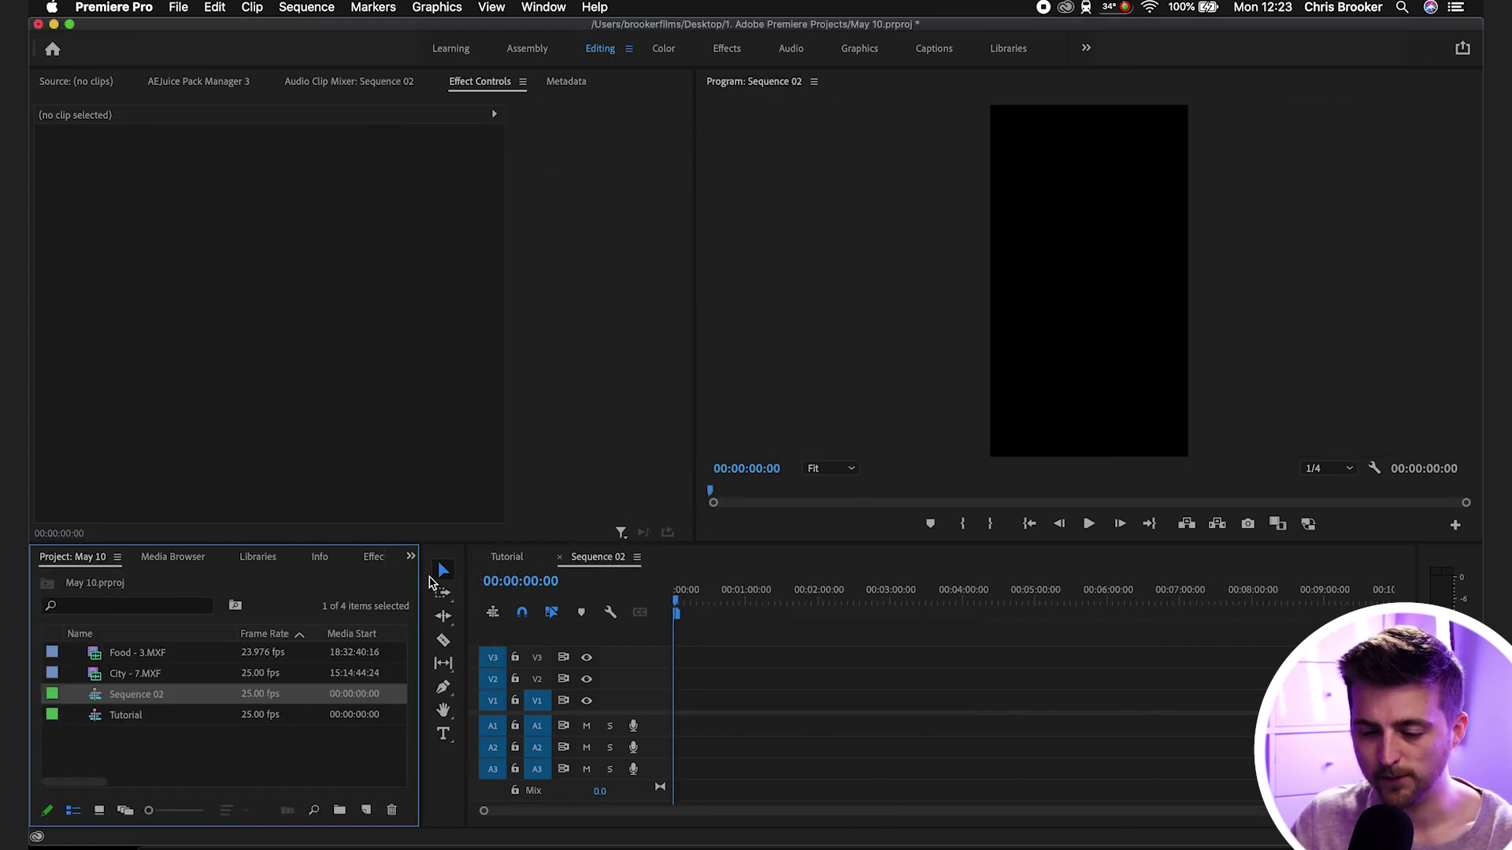
left_click(106, 718)
left_click_drag(101, 723, 658, 709)
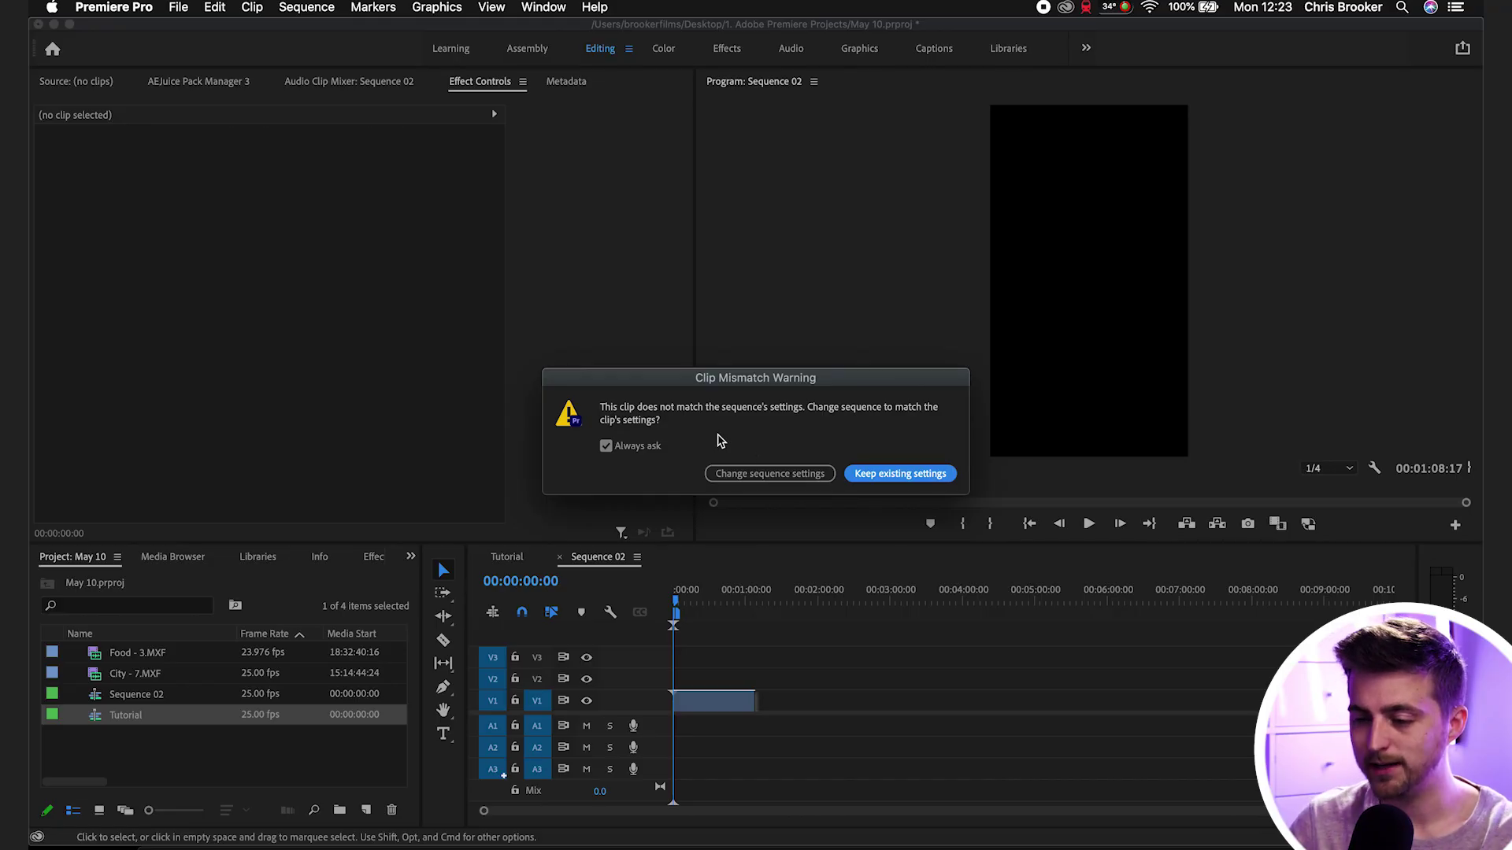
Keep the vertical sequence settings and scale the Food - 3.MXF clip to 179.
left_click(899, 473)
left_click(723, 701)
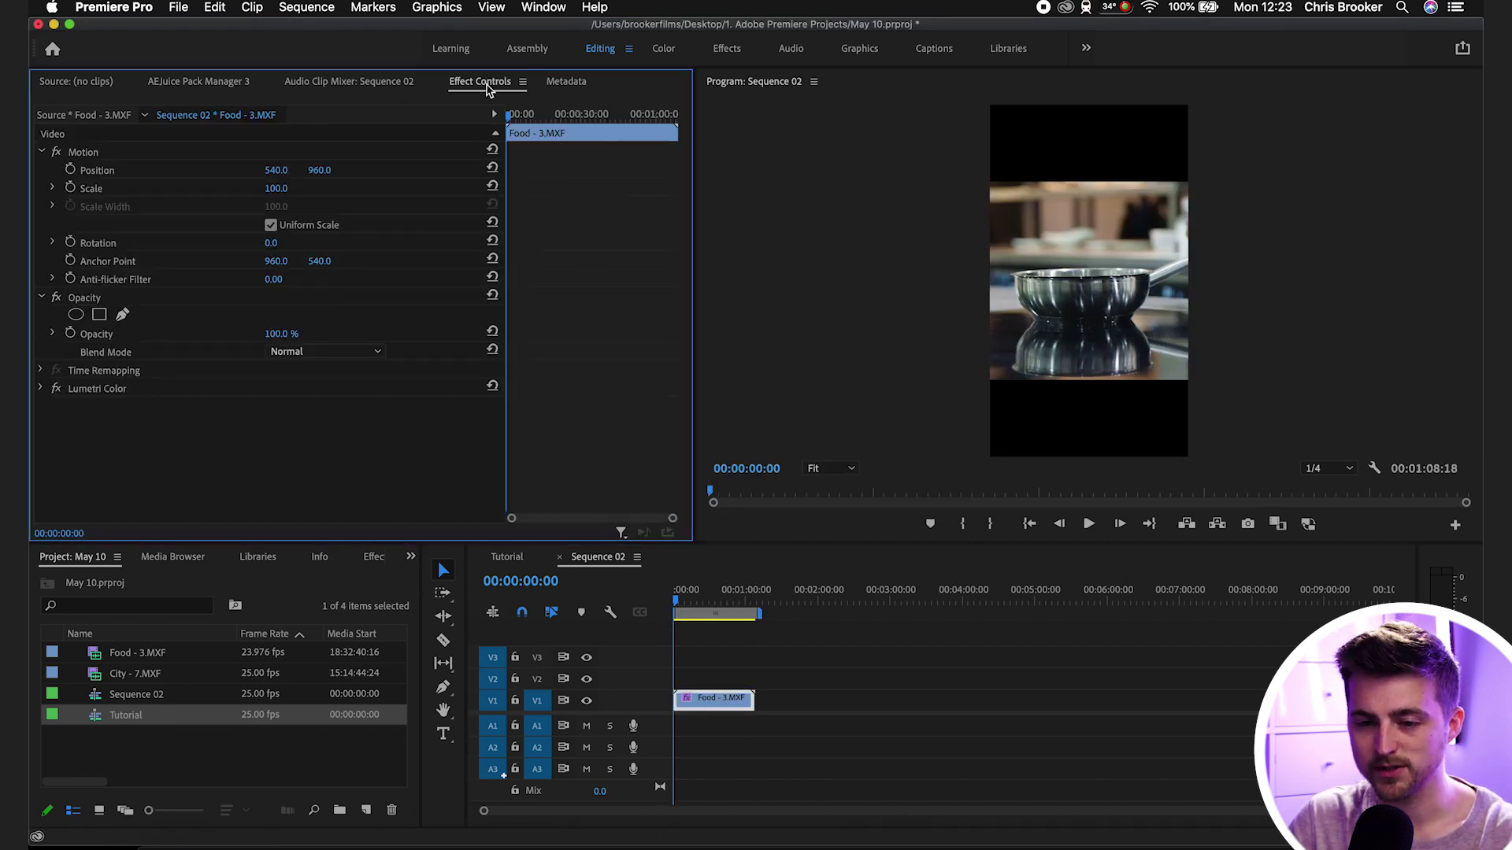
left_click(85, 152)
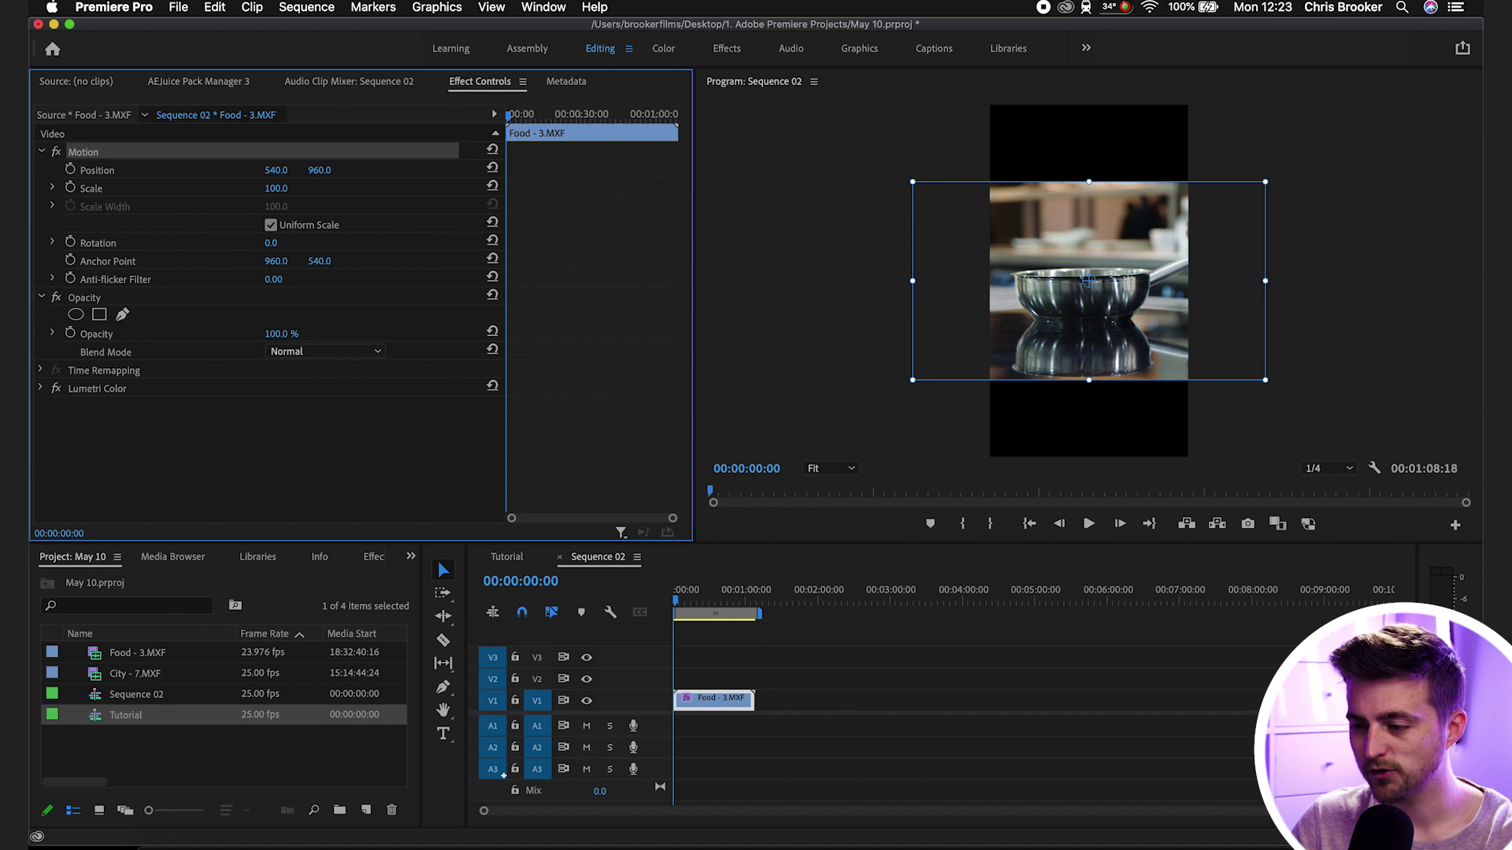
left_click_drag(275, 189, 339, 188)
left_click_drag(595, 118, 504, 114)
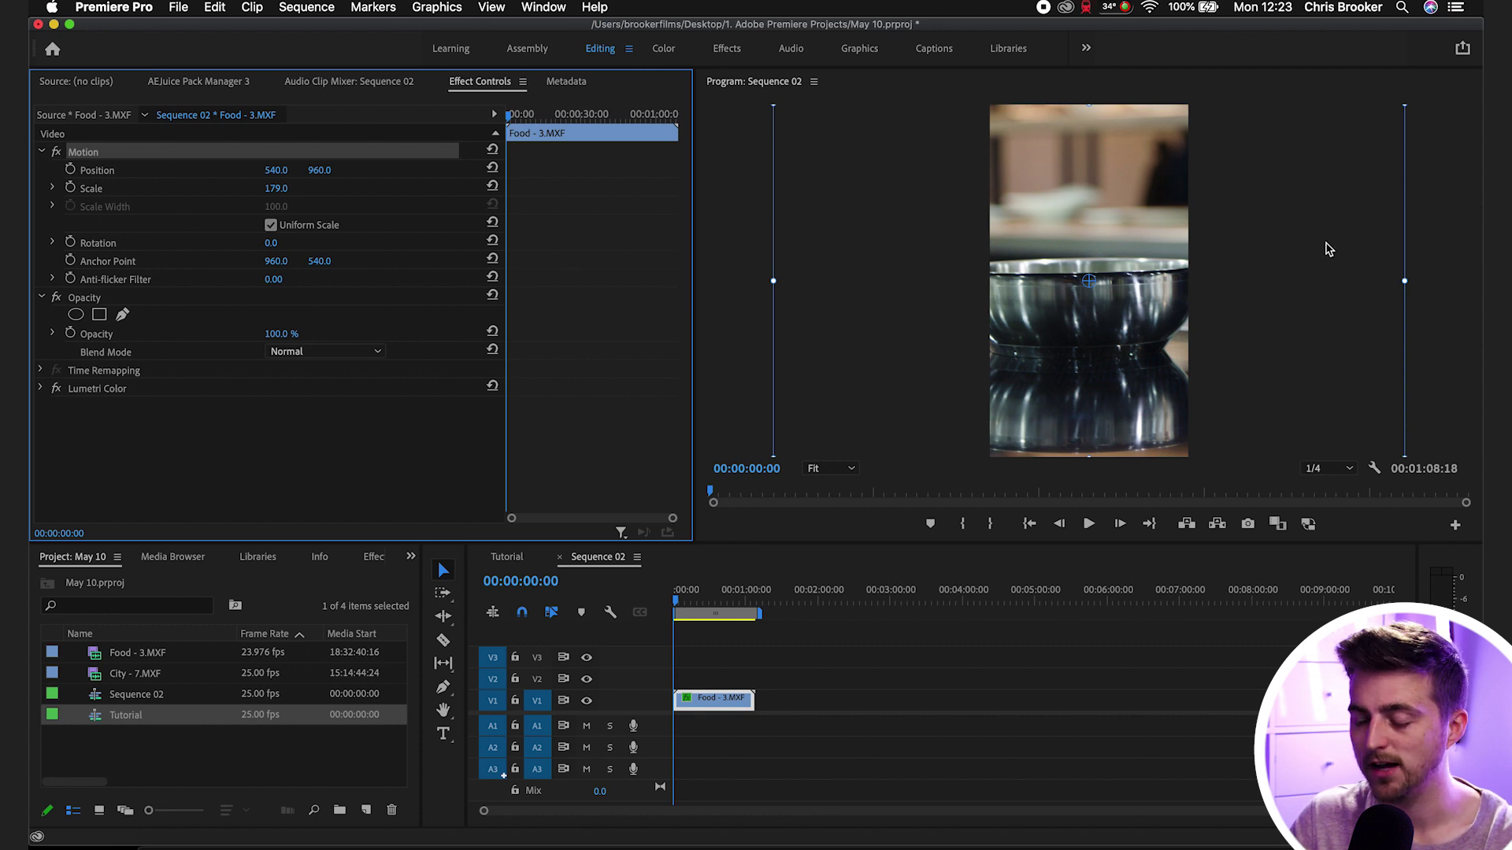
mouse_move(508, 111)
left_mouse_down()
mouse_move(576, 116)
mouse_move(514, 122)
left_mouse_up()
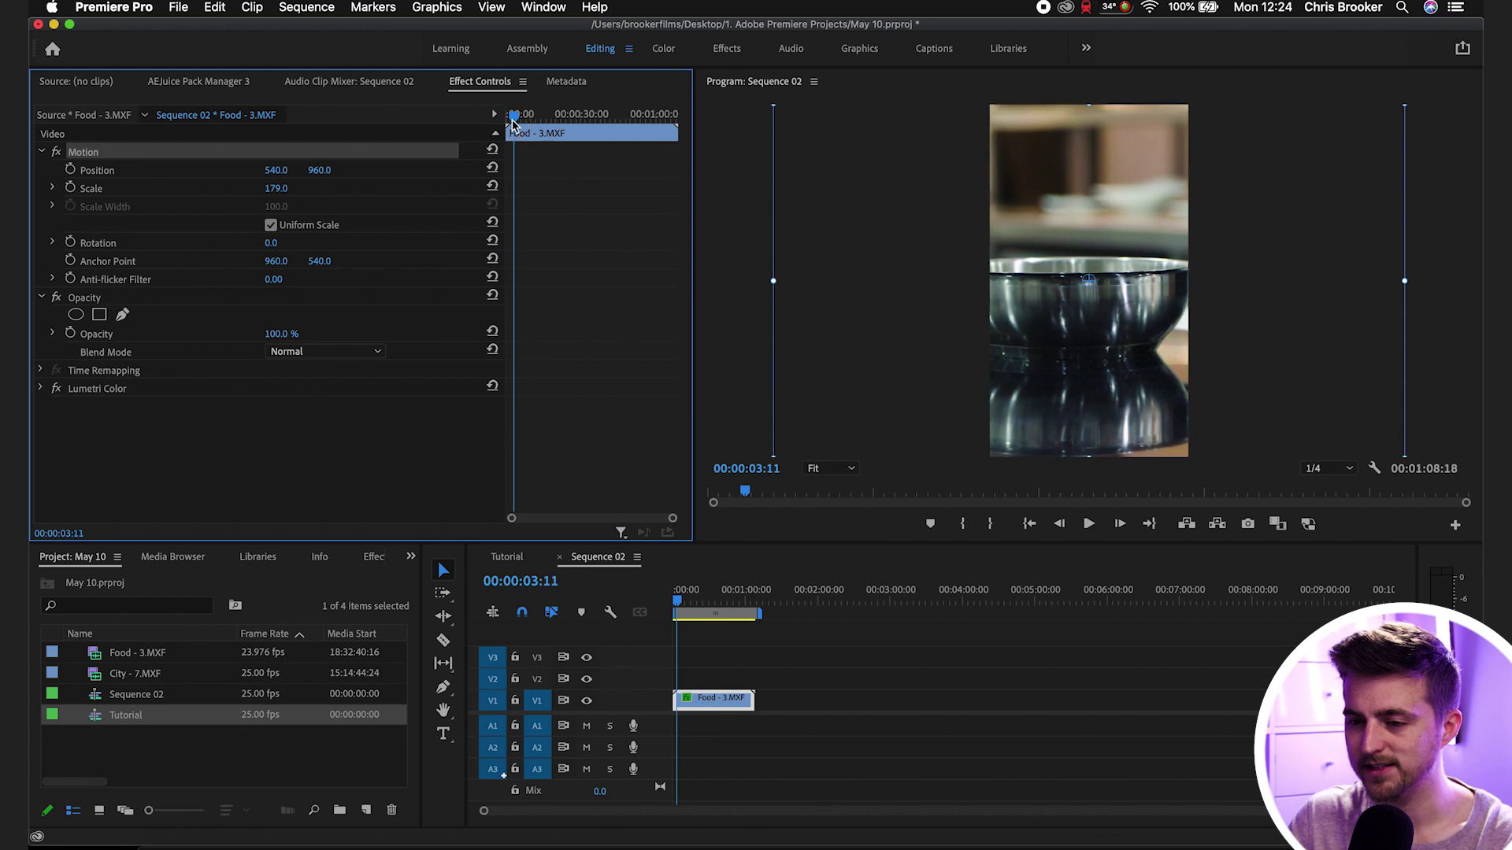
Keyframe Position X at 899, 1218 at 19 seconds, and further at 21 seconds, then play the pan.
left_click(71, 170)
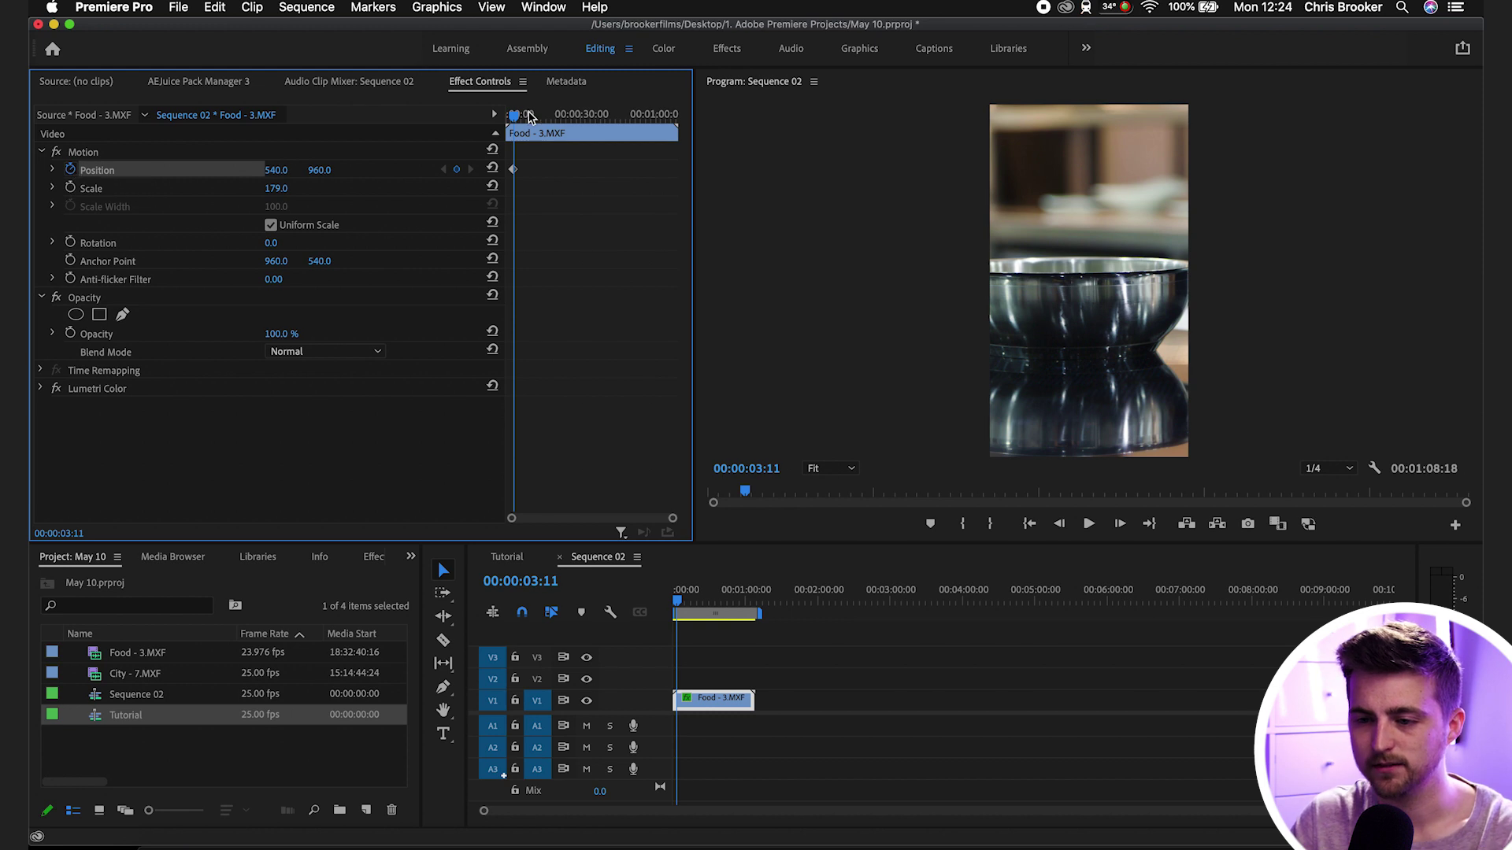
left_click_drag(517, 118, 549, 118)
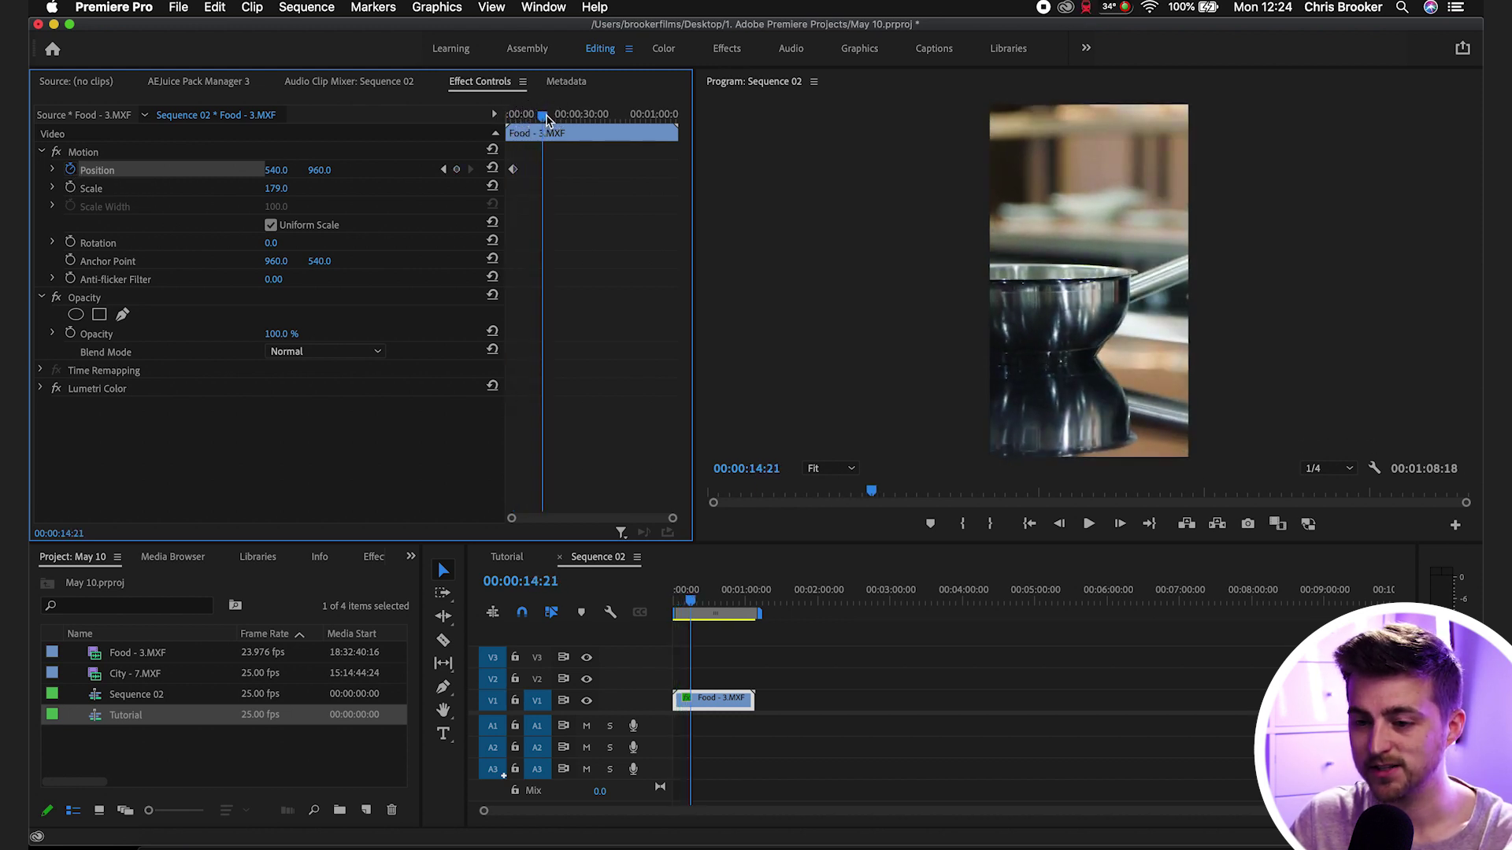
left_click_drag(275, 170, 583, 175)
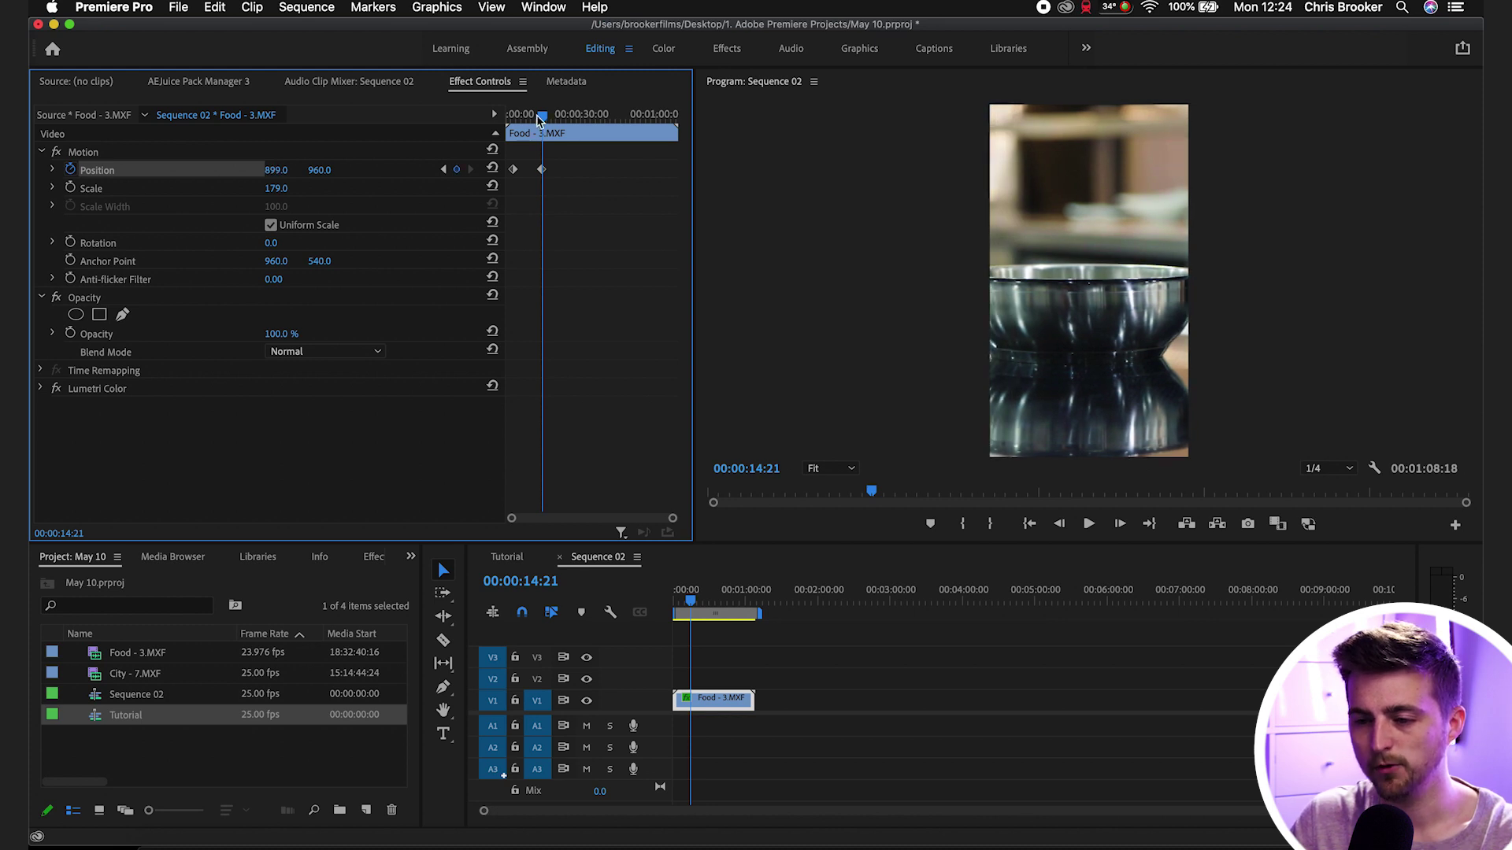
mouse_move(540, 118)
left_mouse_down()
mouse_move(567, 119)
mouse_move(554, 118)
left_mouse_up()
left_click_drag(276, 171, 285, 171)
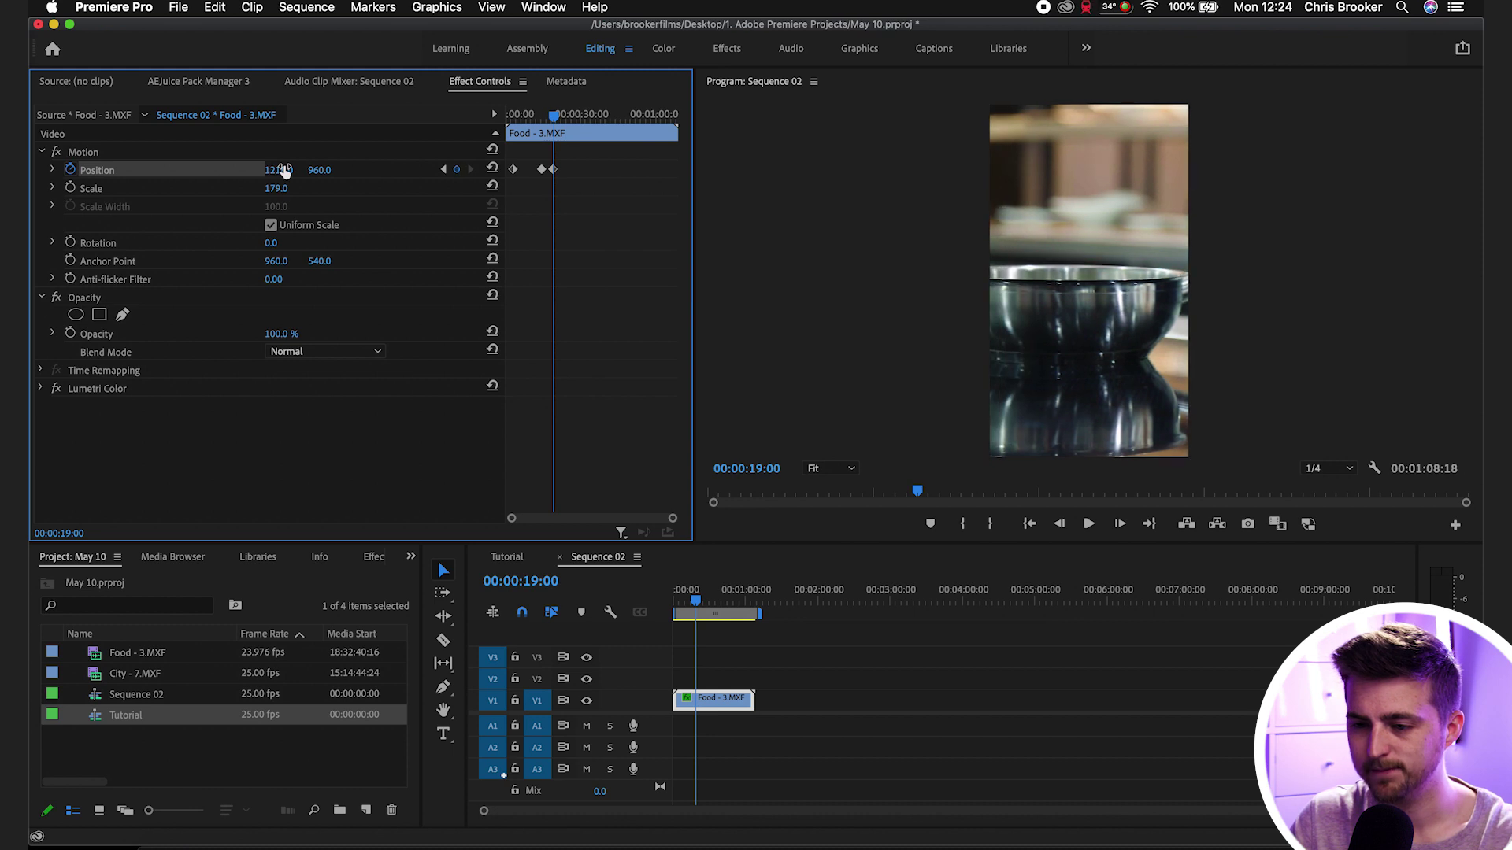
left_click_drag(554, 116, 561, 117)
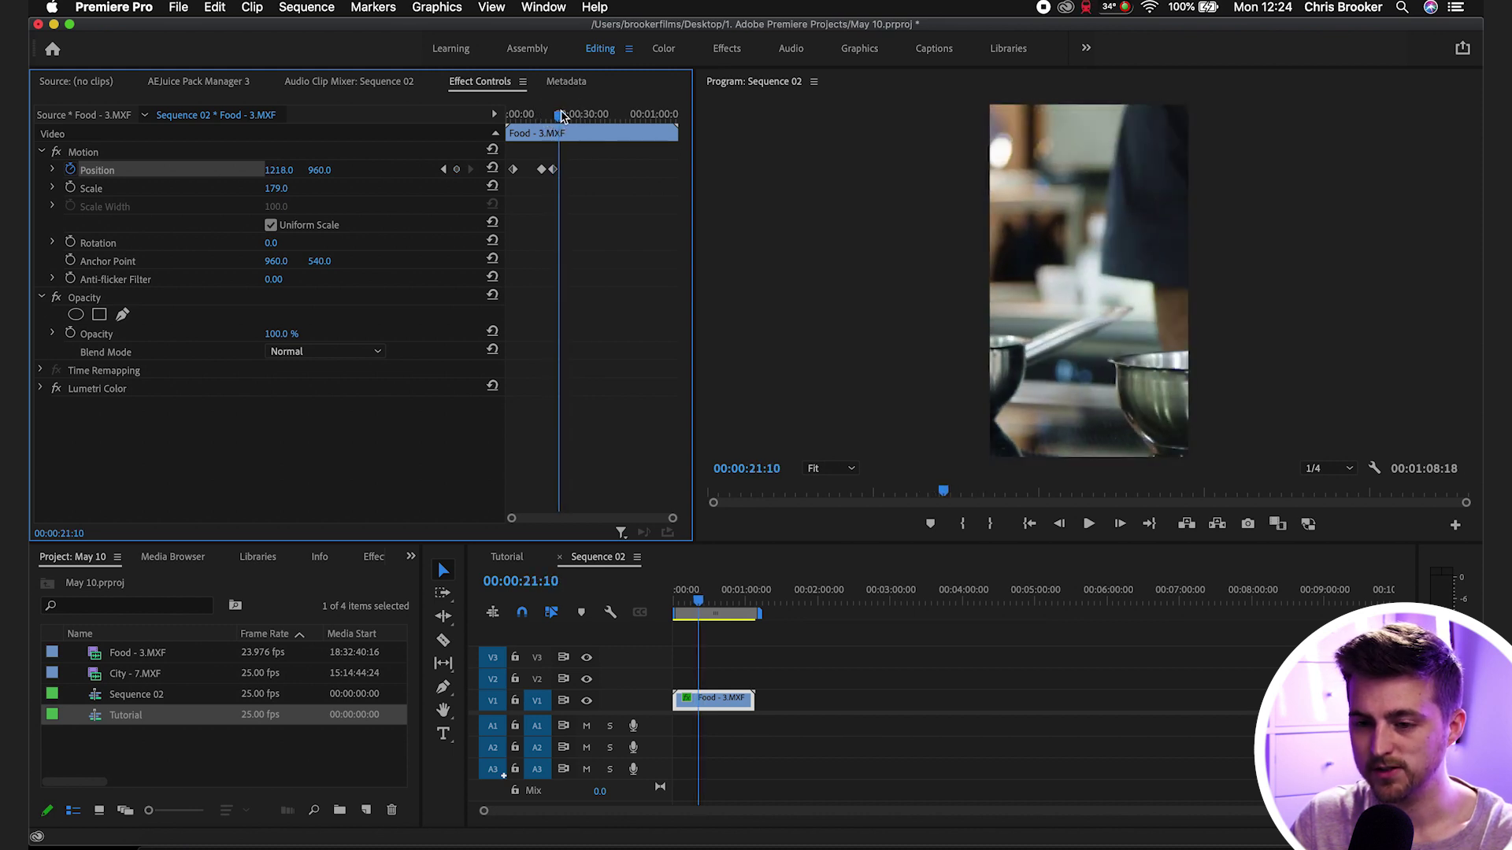
left_click_drag(288, 170, 296, 170)
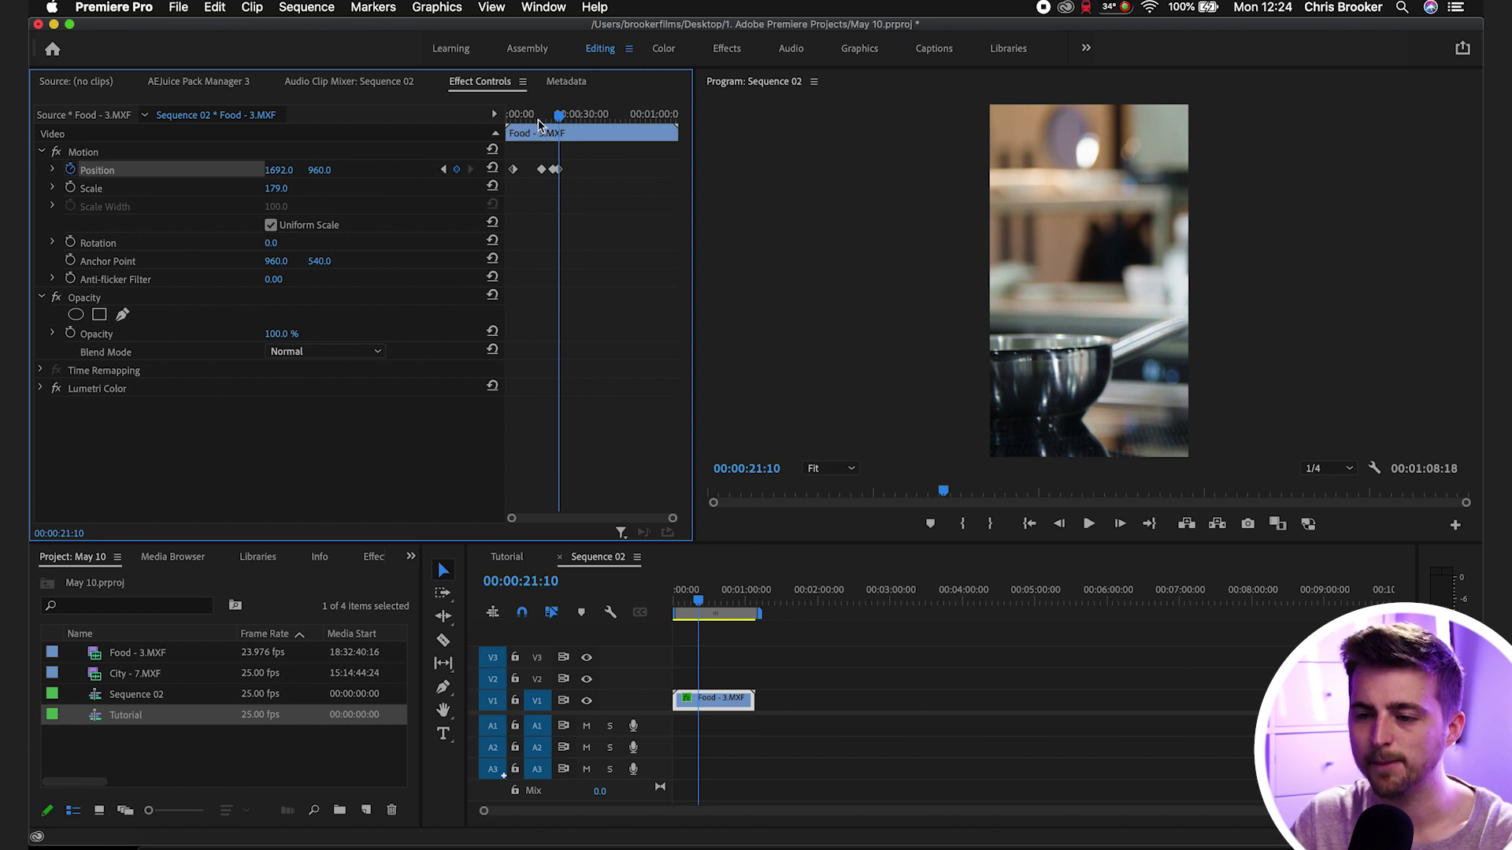
left_click_drag(558, 116, 517, 116)
key("space")
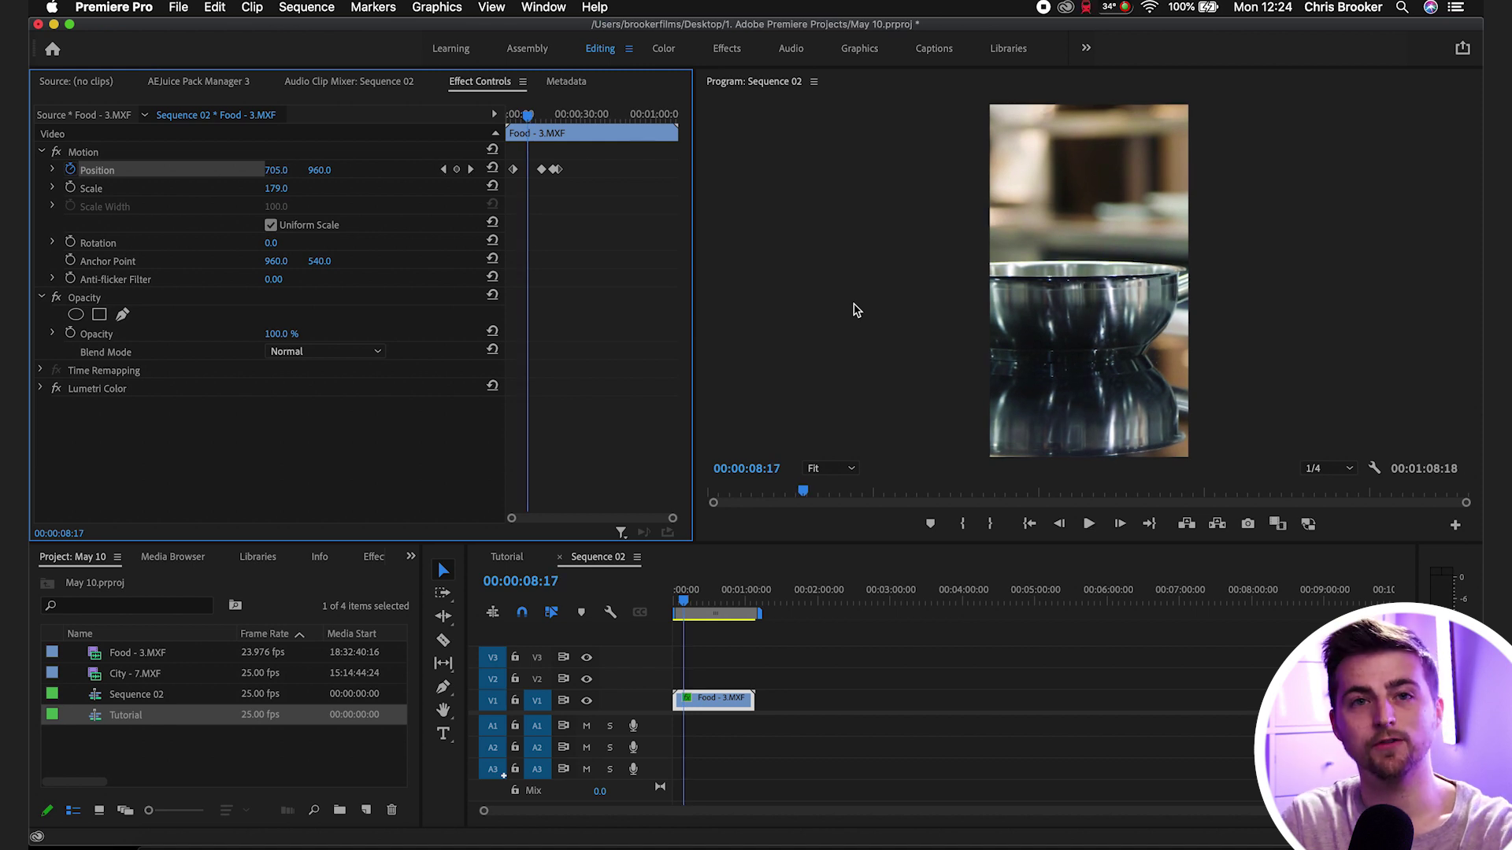
Export Sequence 02 to Sequence 02.mpeg with Match Sequence Settings enabled.
left_click(178, 7)
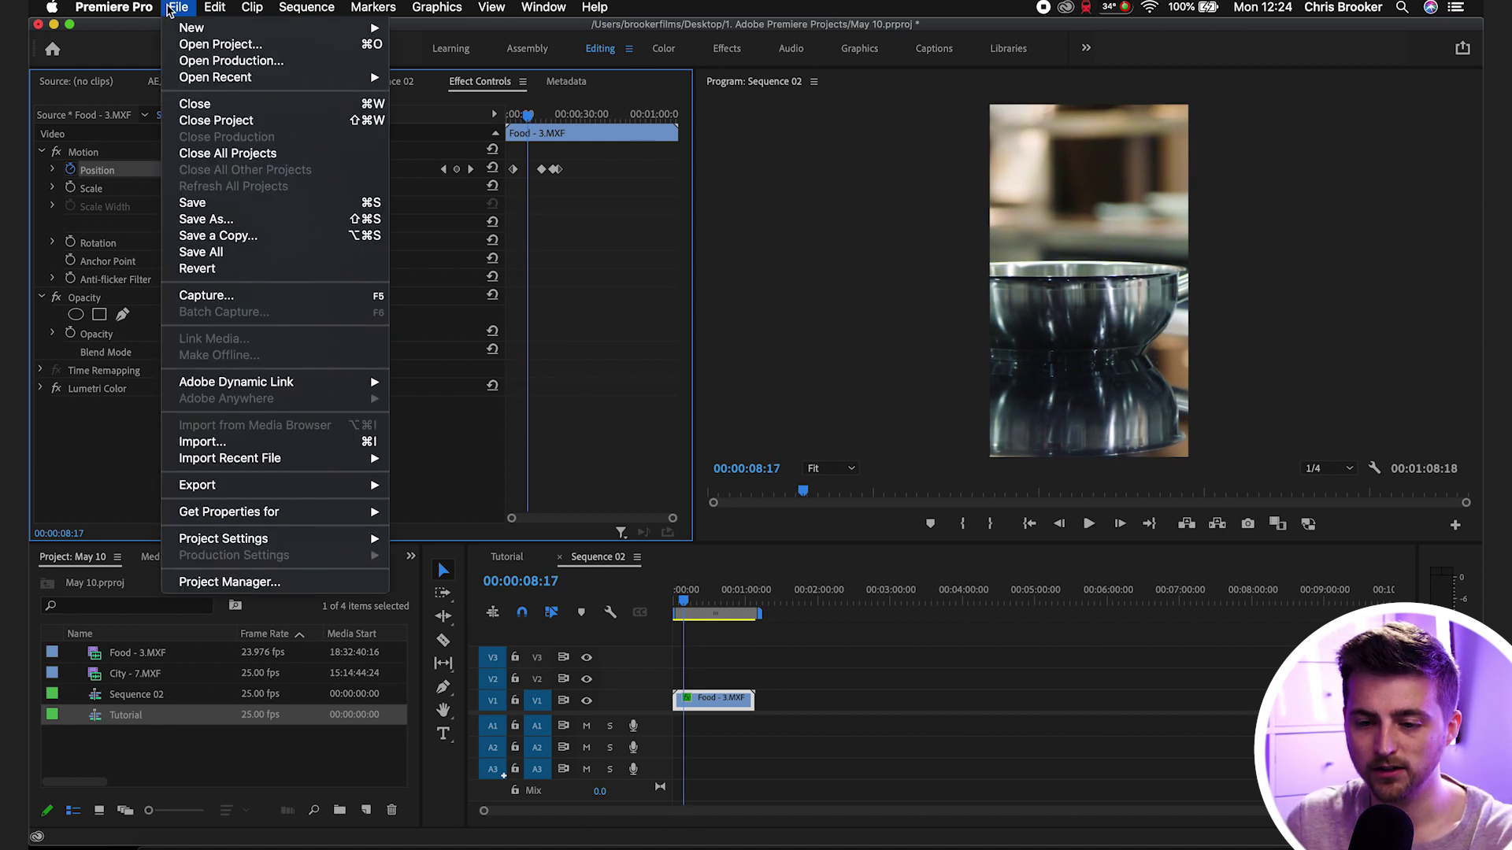
mouse_move(321, 486)
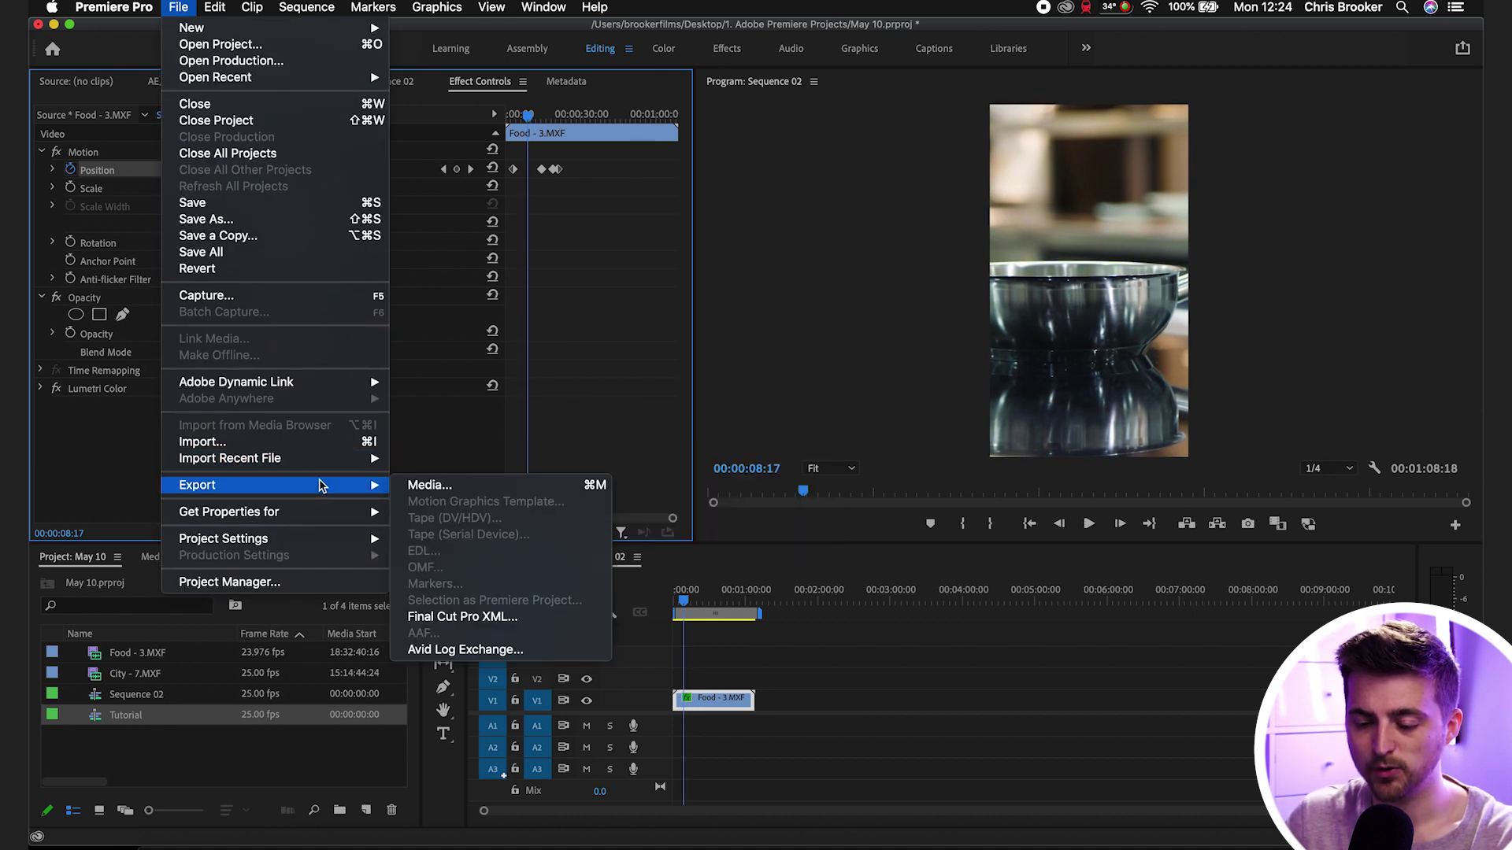
left_click(430, 485)
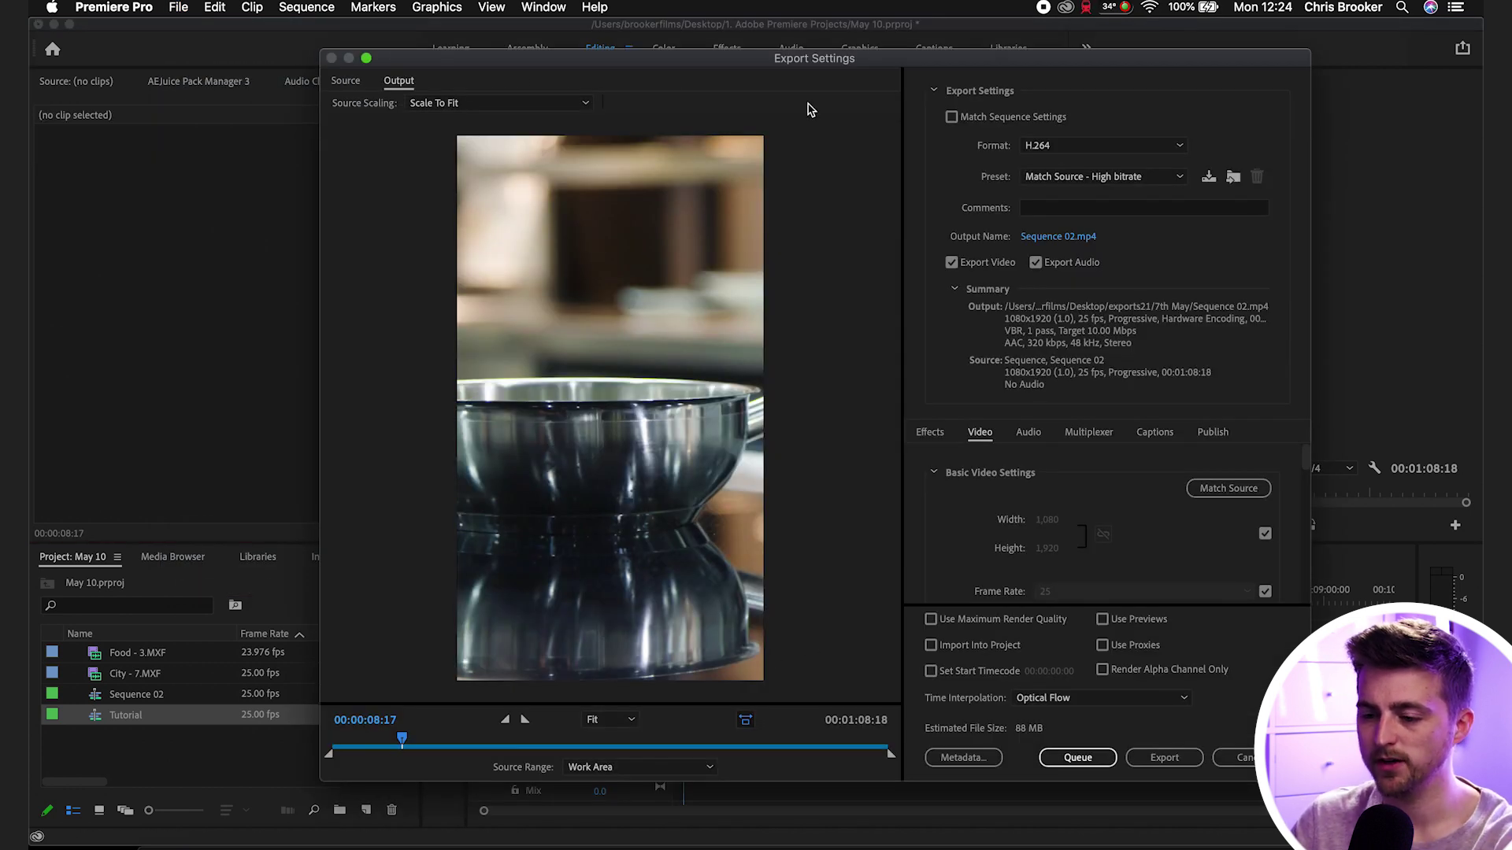
left_click(952, 118)
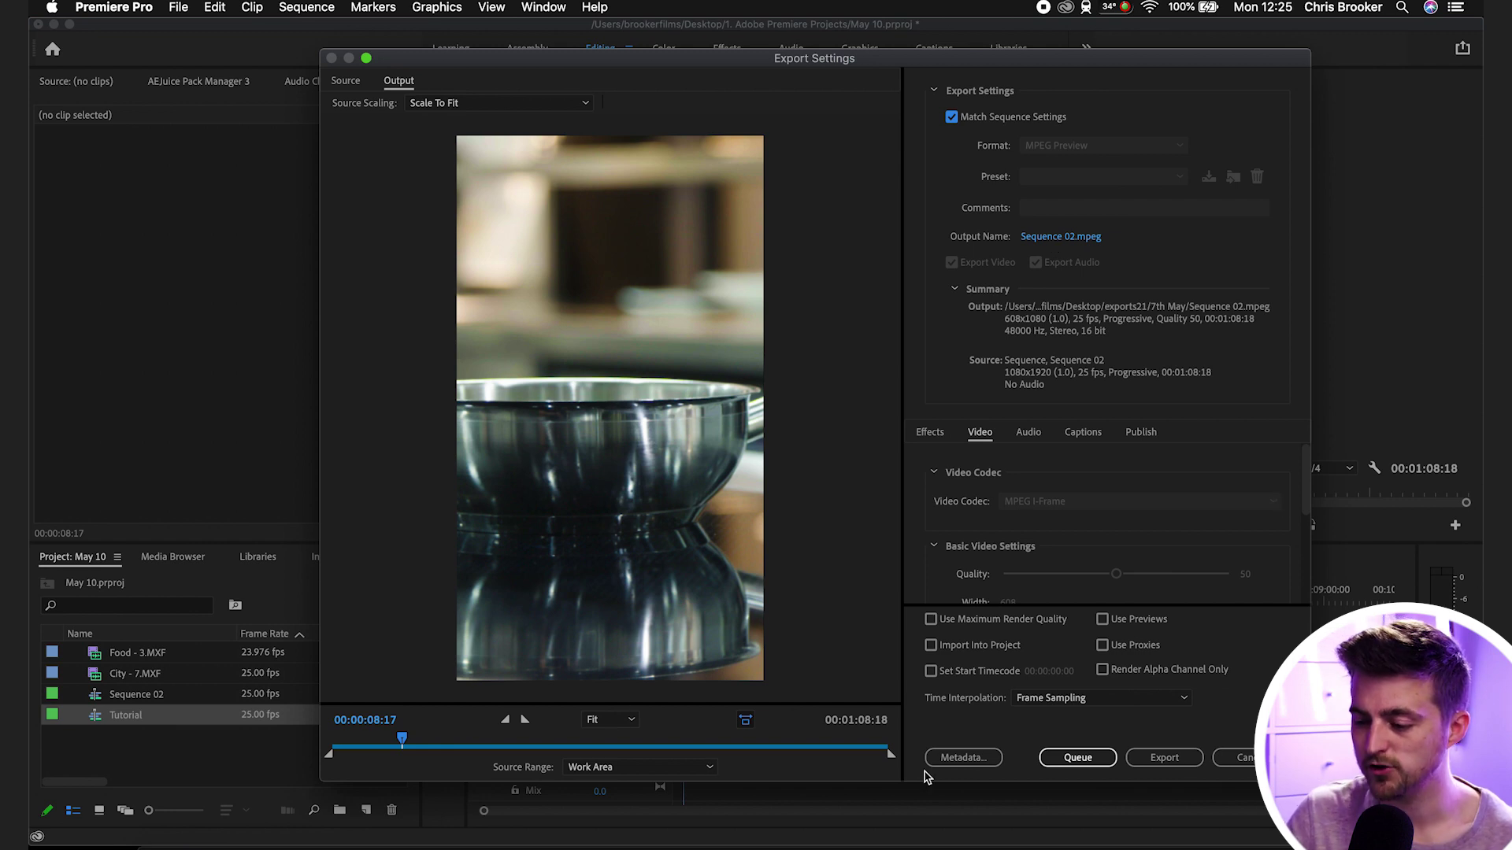
left_click(1147, 768)
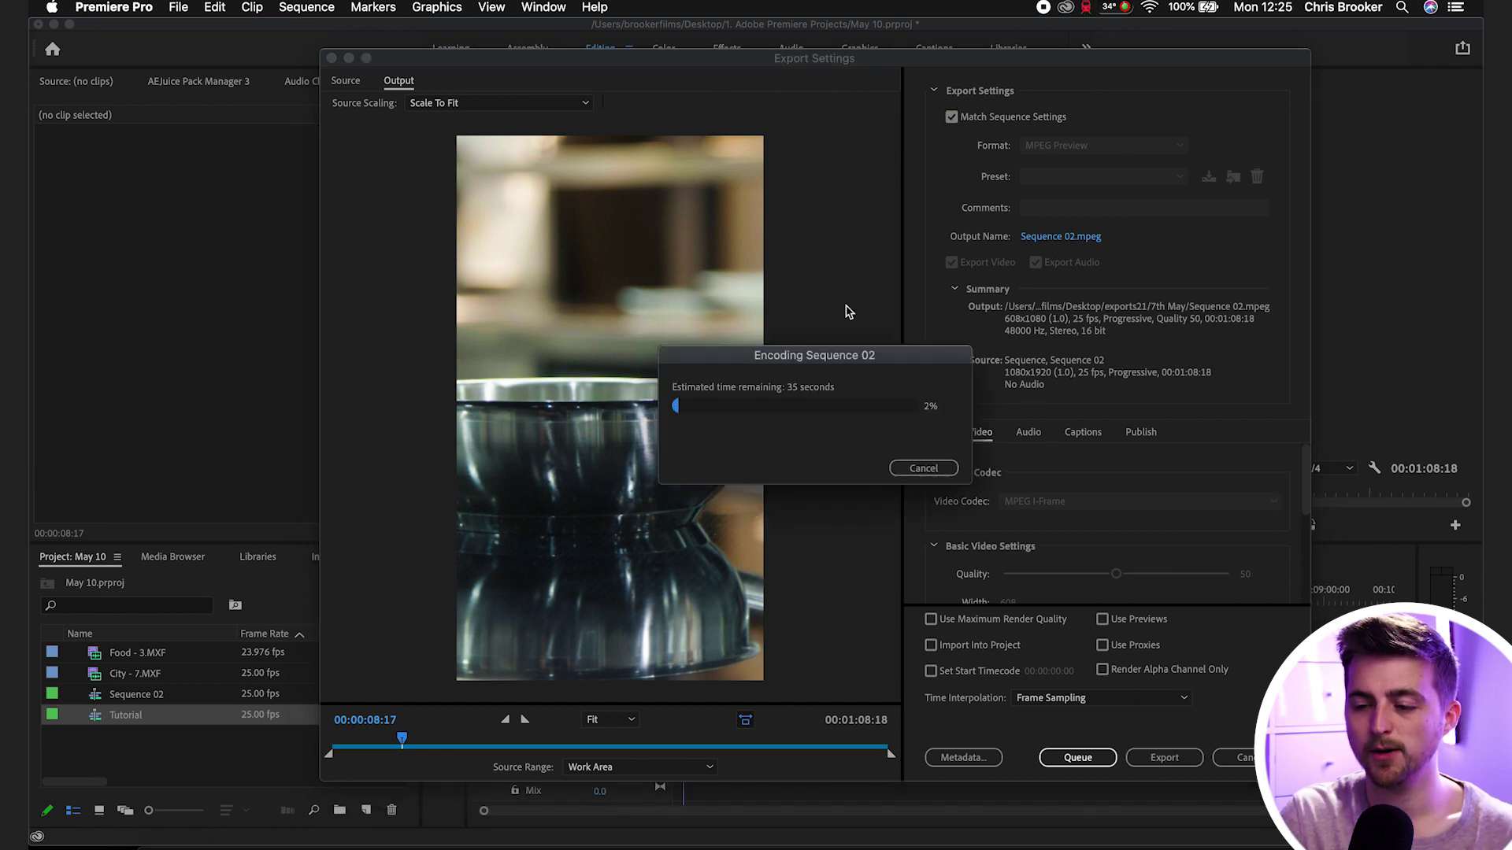